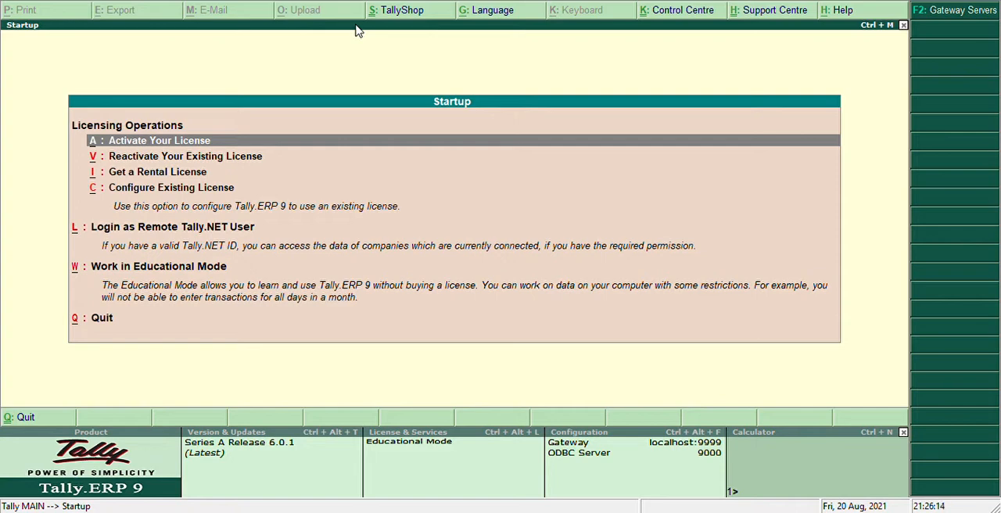
{"action": "key", "text": "Down"}
{"action": "key", "text": "Down"}
{"action": "key", "text": "Down"}
{"action": "key", "text": "Down"}
{"action": "key", "text": "Up"}
{"action": "key", "text": "Up"}
{"action": "key", "text": "Up"}
{"action": "key", "text": "Down"}
{"action": "key", "text": "Down"}
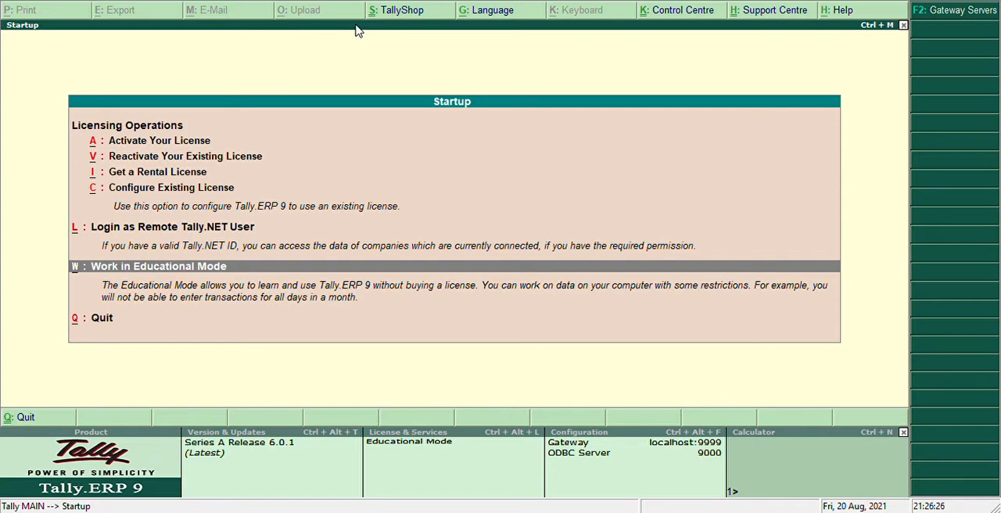
{"action": "key", "text": "Up"}
{"action": "key", "text": "Up"}
{"action": "key", "text": "Up"}
{"action": "key", "text": "Up"}
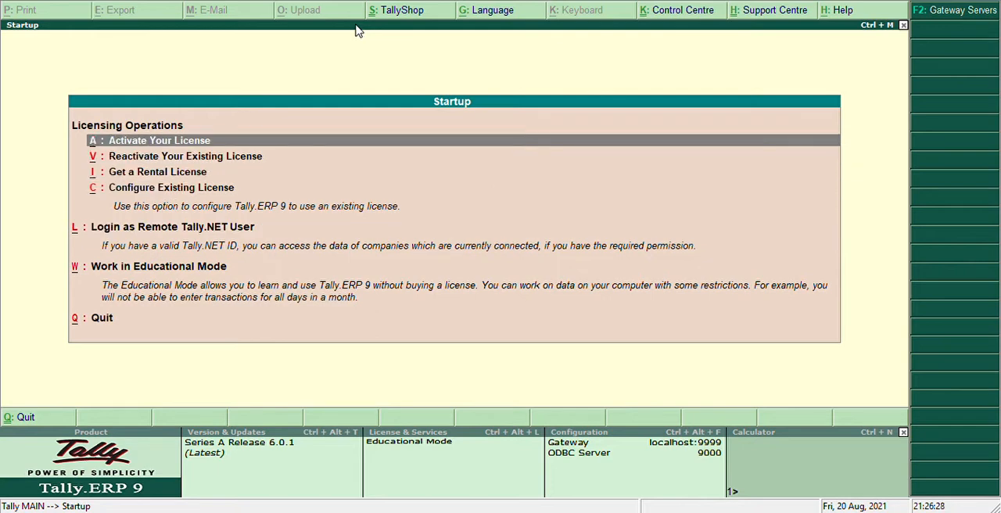
Start working in Educational Mode from the startup options.
{"action": "key", "text": "Down"}
{"action": "key", "text": "Down"}
{"action": "key", "text": "Down"}
{"action": "key", "text": "Down"}
{"action": "key", "text": "Down"}
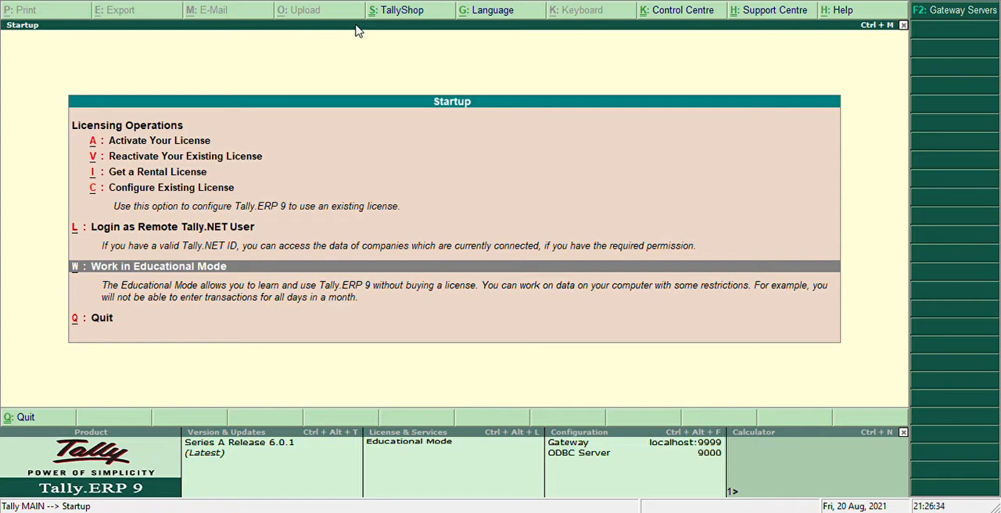
{"action": "key", "text": "Return"}
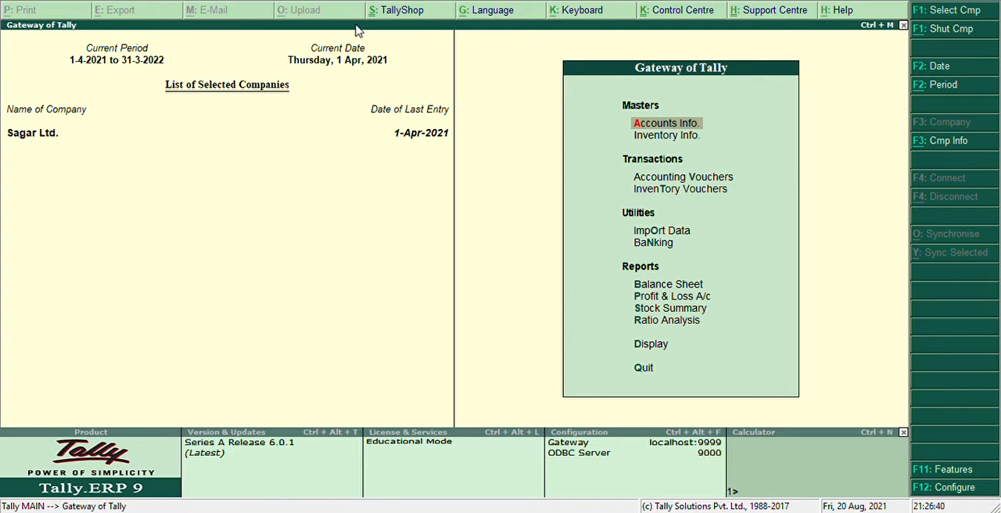
{"action": "key", "text": "alt+F3"}
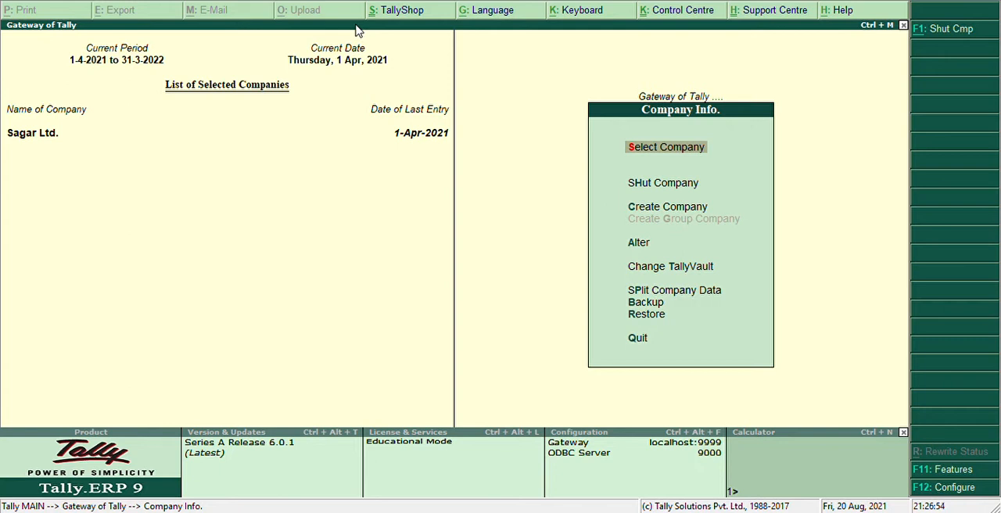
{"action": "key", "text": "Down"}
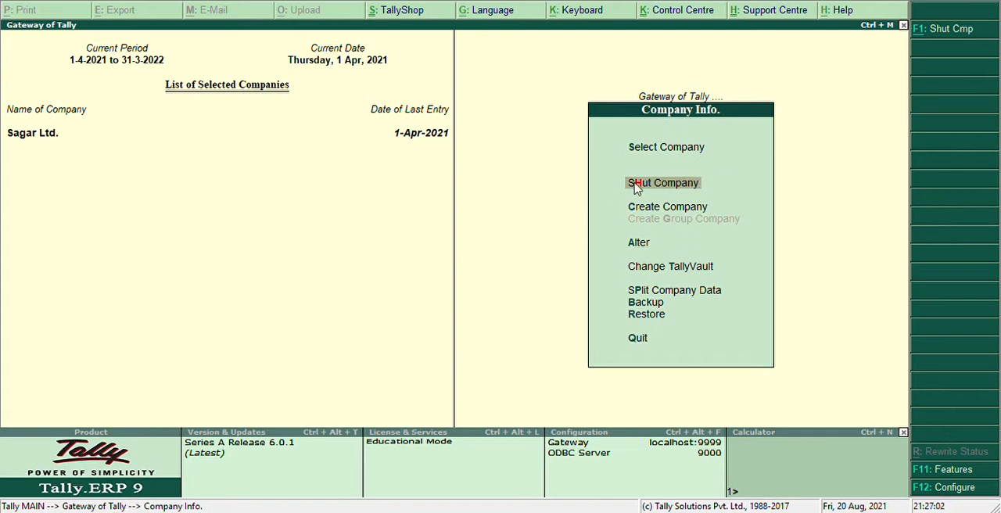
{"action": "key", "text": "Escape"}
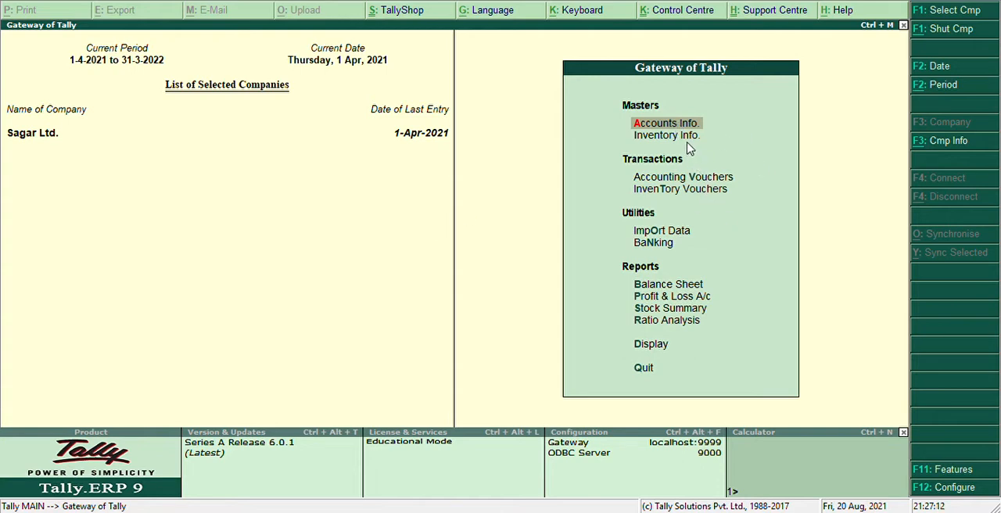
{"action": "key", "text": "Escape"}
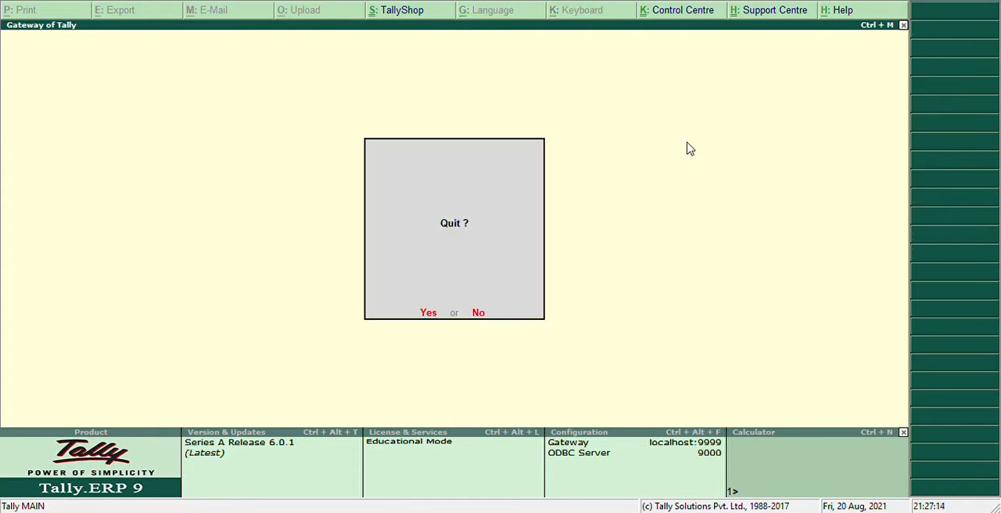
{"action": "key", "text": "Escape"}
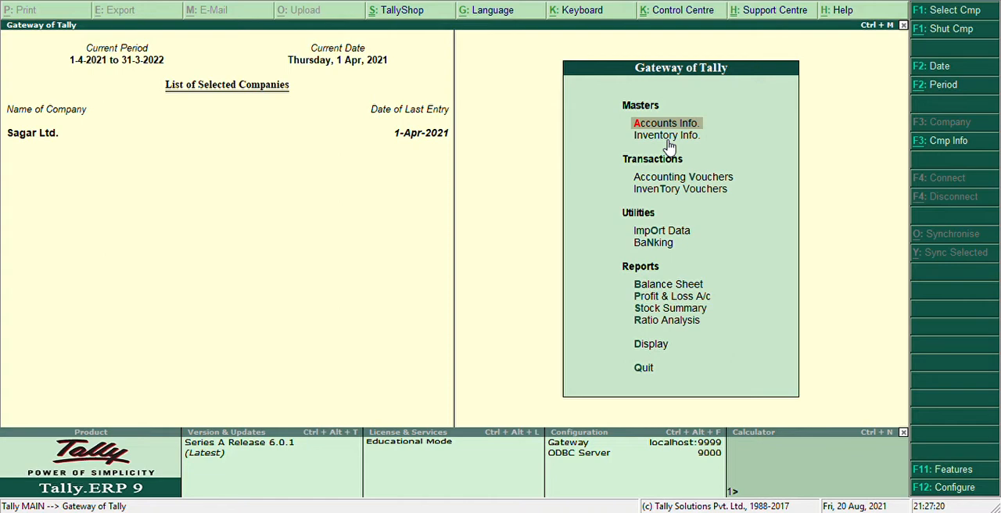
Open the Company Creation form from the company information options.
{"action": "key", "text": "alt+F3"}
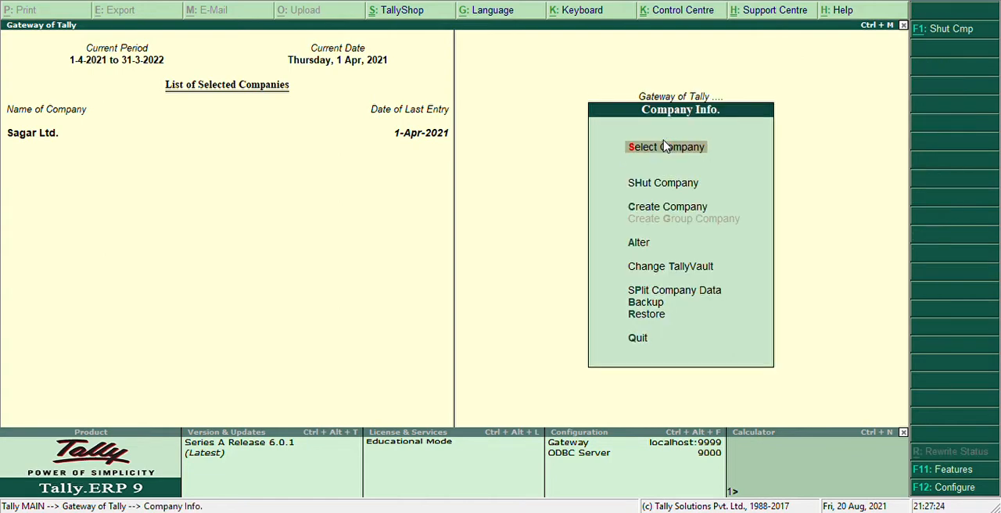
{"action": "key", "text": "Down"}
{"action": "key", "text": "Down"}
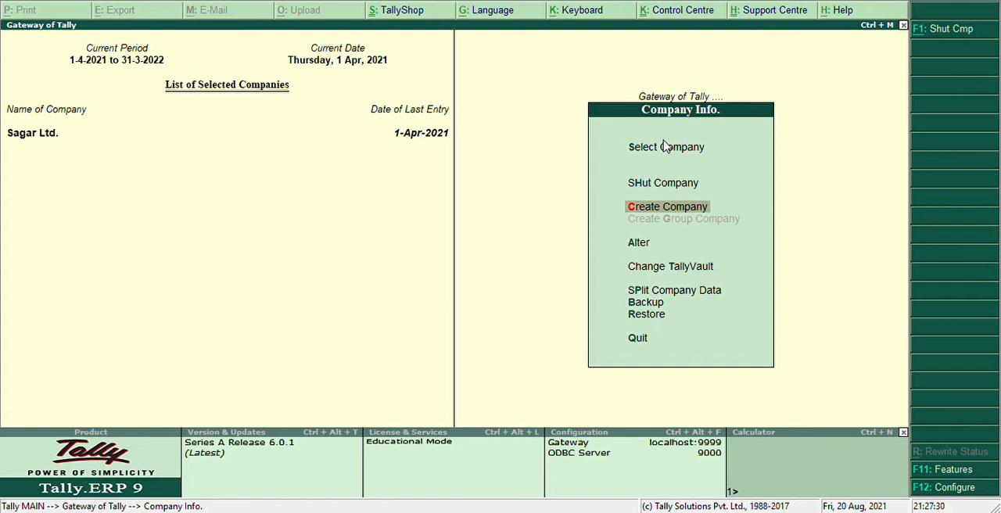
{"action": "left_click", "coordinate": [674, 151]}
{"action": "left_click", "coordinate": [680, 203]}
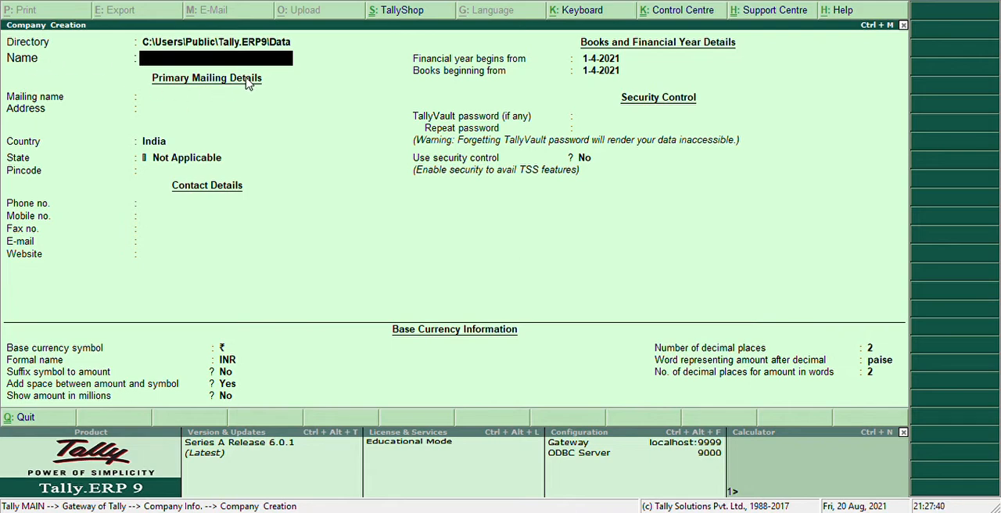
Name the new company Monty Ltd. and keep the same text as its mailing name.
{"action": "type", "text": "Montyltd."}
{"action": "key", "text": "BackSpace"}
{"action": "key", "text": "BackSpace"}
{"action": "key", "text": "BackSpace"}
{"action": "key", "text": "BackSpace"}
{"action": "type", "text": "Ltd."}
{"action": "key", "text": "Return"}
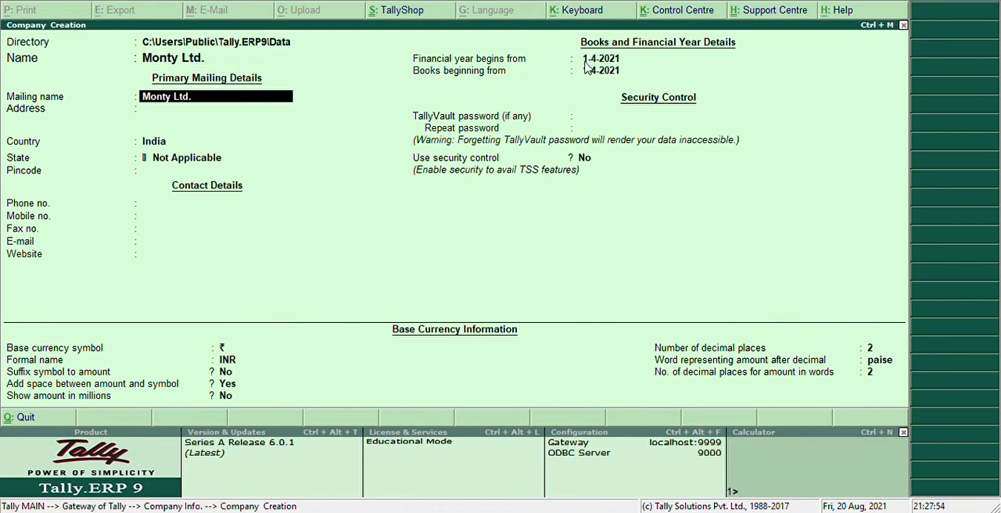
{"action": "key", "text": "Return"}
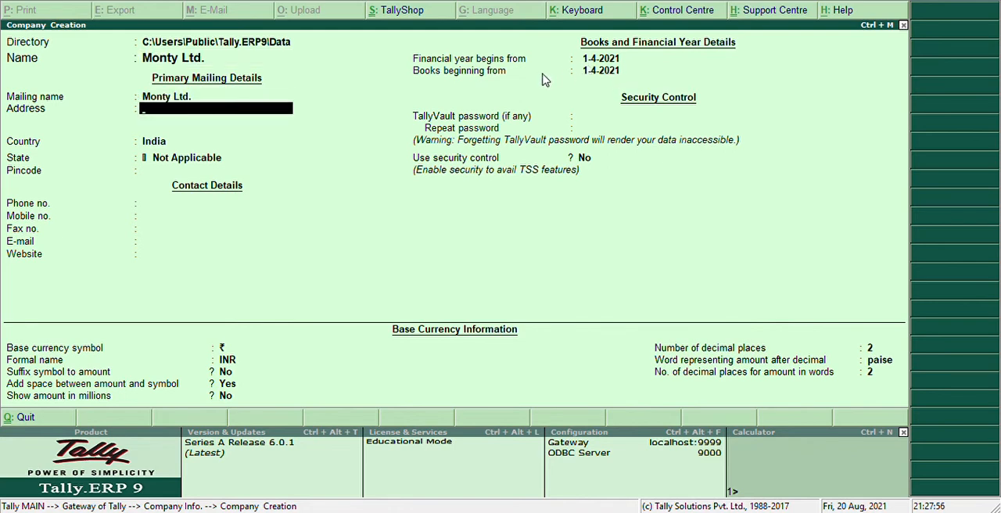
{"action": "type", "text": "Begampur"}
{"action": "key", "text": "BackSpace"}
{"action": "key", "text": "BackSpace"}
{"action": "key", "text": "BackSpace"}
{"action": "key", "text": "BackSpace"}
{"action": "key", "text": "BackSpace"}
{"action": "key", "text": "BackSpace"}
{"action": "key", "text": "BackSpace"}
{"action": "key", "text": "BackSpace"}
Leave the company's address blank, set its state to Delhi, and skip the pincode and contact details.
{"action": "key", "text": "Return"}
{"action": "key", "text": "Return"}
{"action": "key", "text": "Return"}
{"action": "key", "text": "Return"}
{"action": "key", "text": "Return"}
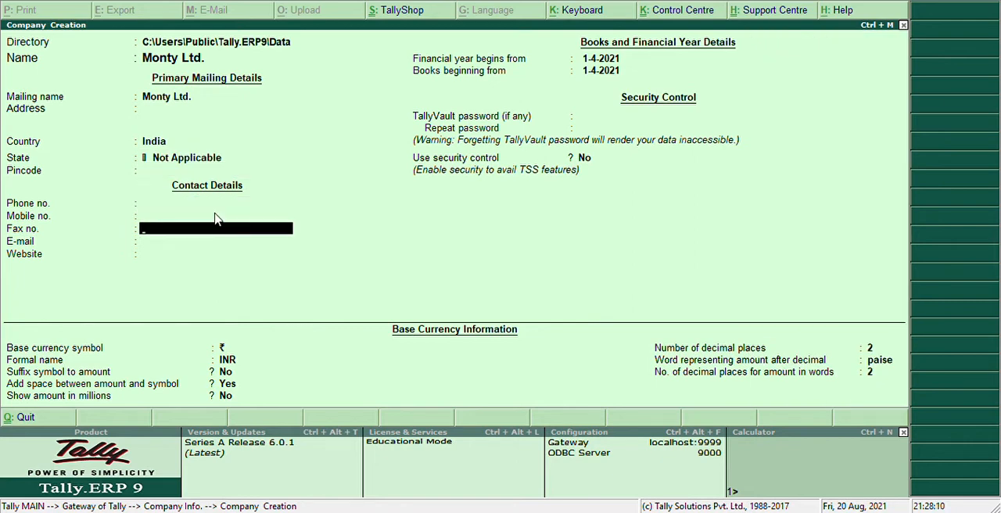
{"action": "key", "text": "Up"}
{"action": "key", "text": "Up"}
{"action": "key", "text": "Up"}
{"action": "key", "text": "Up"}
{"action": "type", "text": "De"}
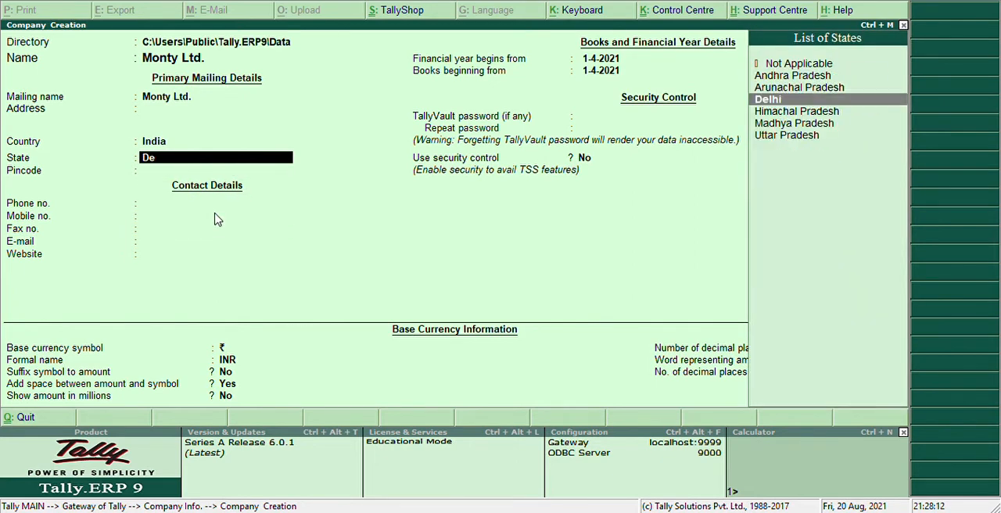
{"action": "key", "text": "Return"}
{"action": "key", "text": "Return"}
{"action": "key", "text": "Return"}
{"action": "key", "text": "Return"}
{"action": "key", "text": "Return"}
{"action": "key", "text": "Return"}
{"action": "key", "text": "Return"}
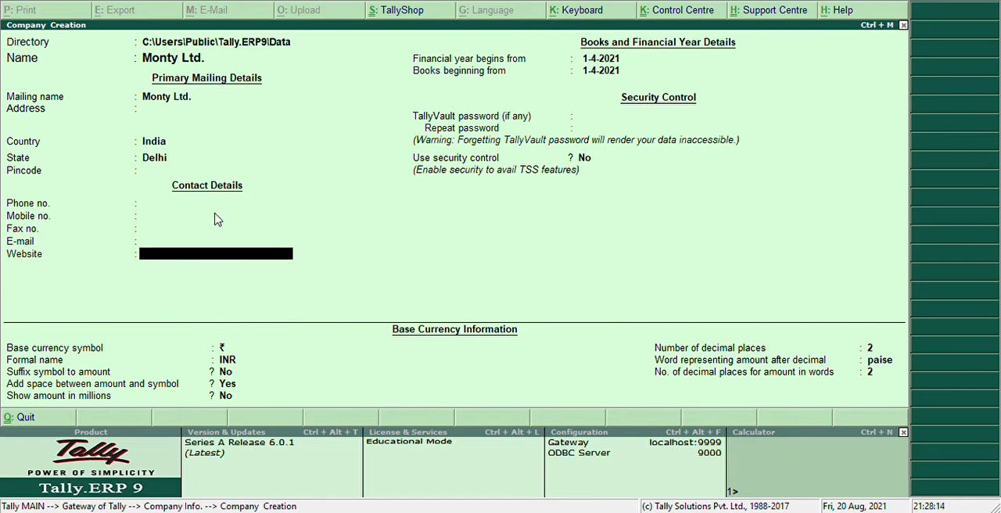
Accept the default base currency settings, save the company, and return to the Gateway of Tally.
{"action": "key", "text": "Return"}
{"action": "key", "text": "Return"}
{"action": "key", "text": "Return"}
{"action": "key", "text": "Return"}
{"action": "key", "text": "Return"}
{"action": "key", "text": "Return"}
{"action": "key", "text": "Return"}
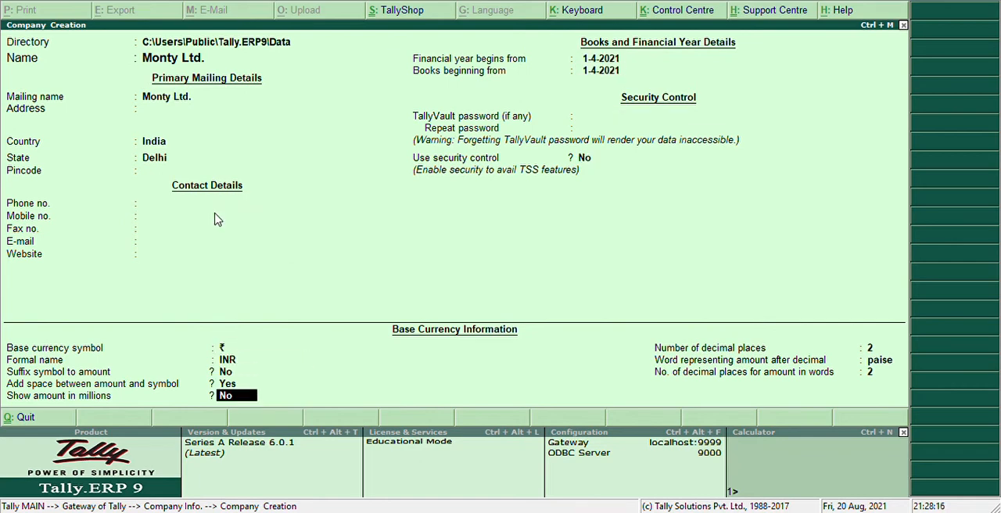
{"action": "key", "text": "Return"}
{"action": "key", "text": "Return"}
{"action": "key", "text": "Return"}
{"action": "key", "text": "Return"}
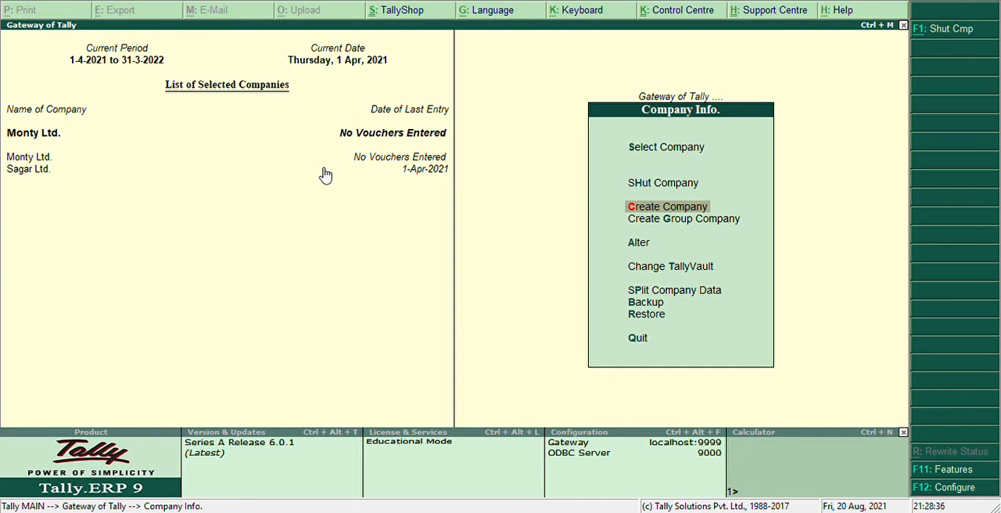
{"action": "key", "text": "Escape"}
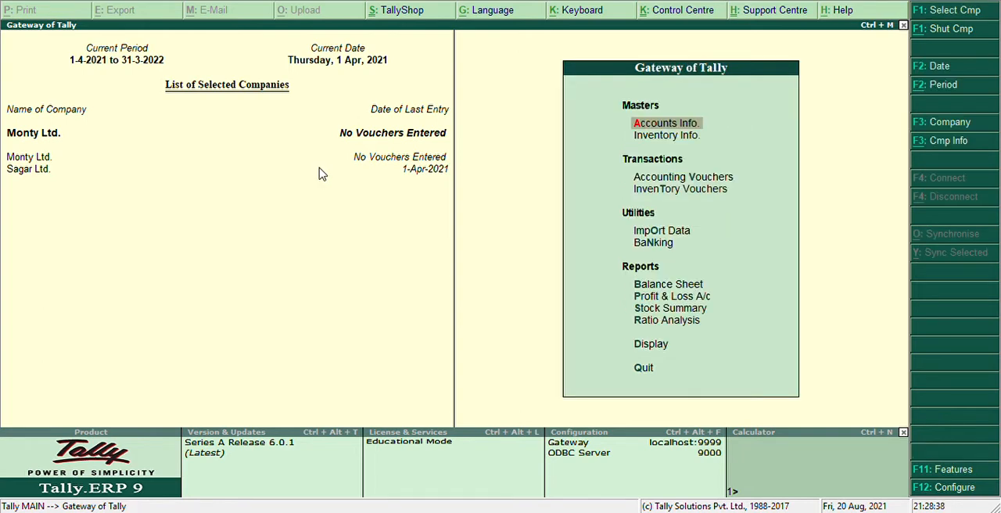
Open a new purchase voucher in Accounting Vouchers for Monty Ltd.
{"action": "key", "text": "Down"}
{"action": "key", "text": "Down"}
{"action": "key", "text": "Down"}
{"action": "key", "text": "Up"}
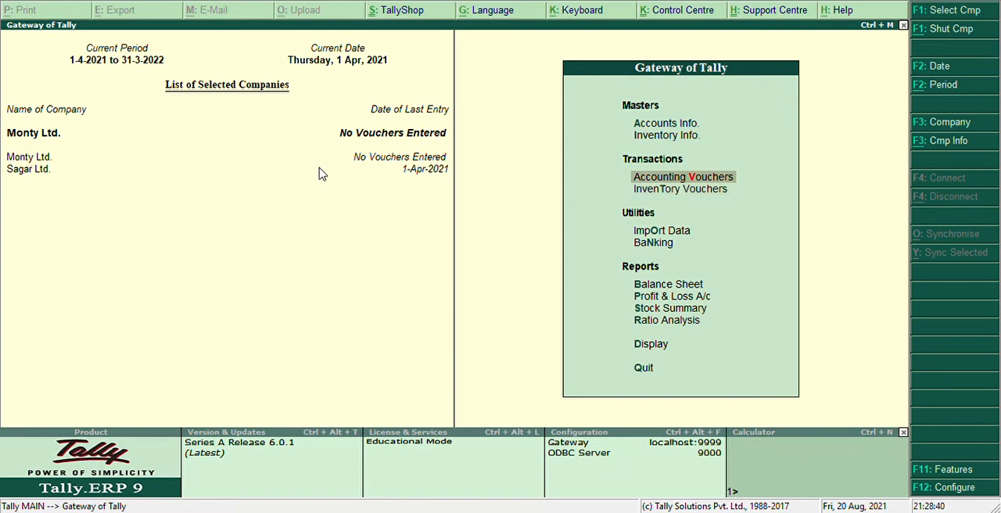
{"action": "key", "text": "Return"}
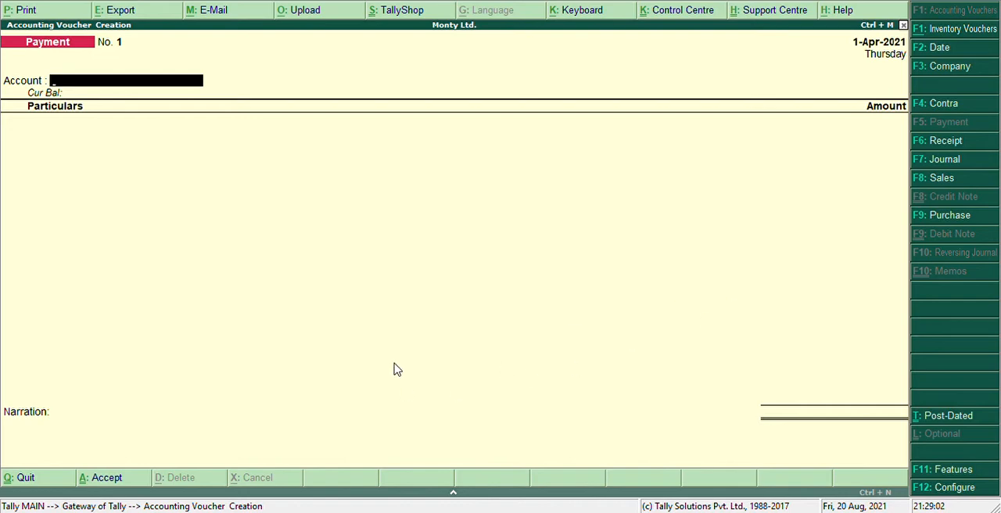
{"action": "key", "text": "F9"}
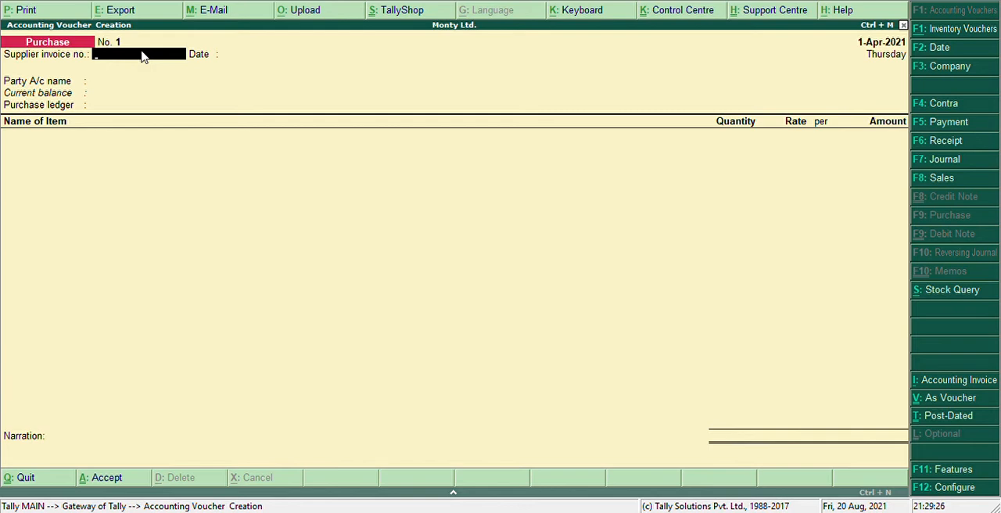
Enter supplier invoice number 55 on the purchase voucher and keep the invoice date 1-Apr-2021.
{"action": "type", "text": "55"}
{"action": "key", "text": "Return"}
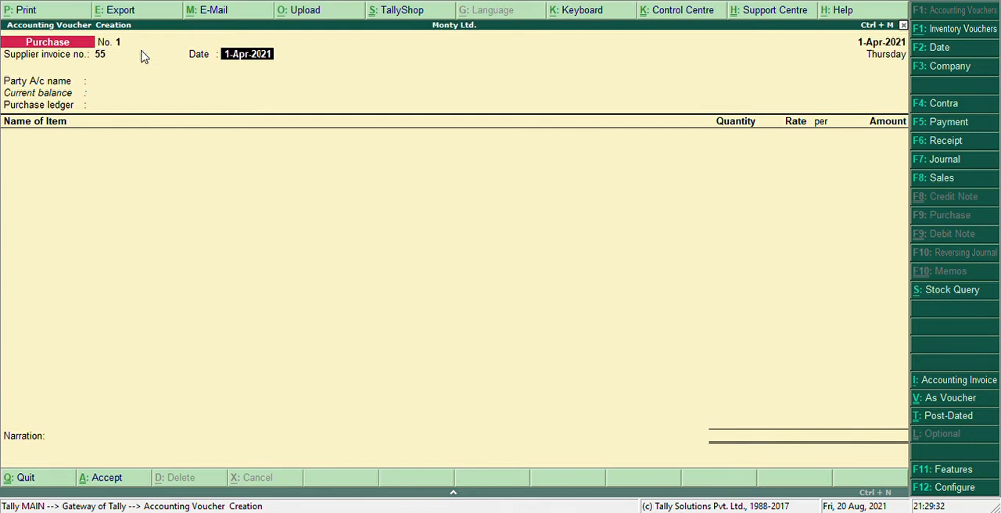
{"action": "key", "text": "Return"}
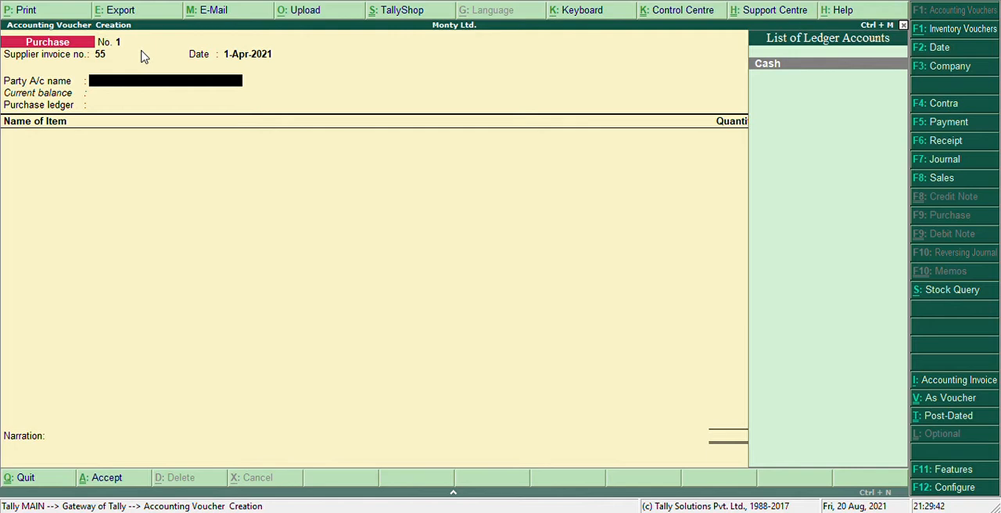
Create a new ledger for the voucher's party account and enter the supplier's name, leaving the alias blank.
{"action": "key", "text": "alt+c"}
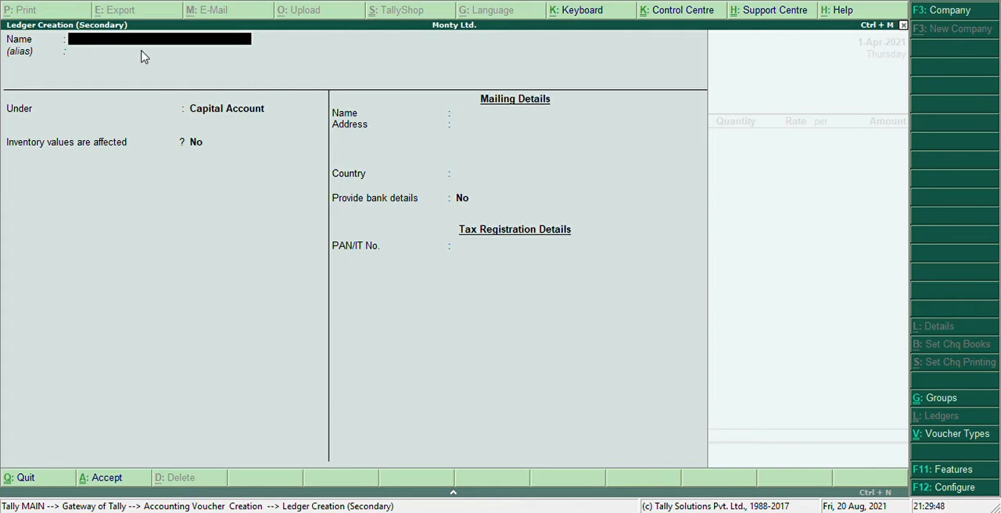
{"action": "type", "text": "Nikhil"}
{"action": "key", "text": "Return"}
{"action": "key", "text": "Return"}
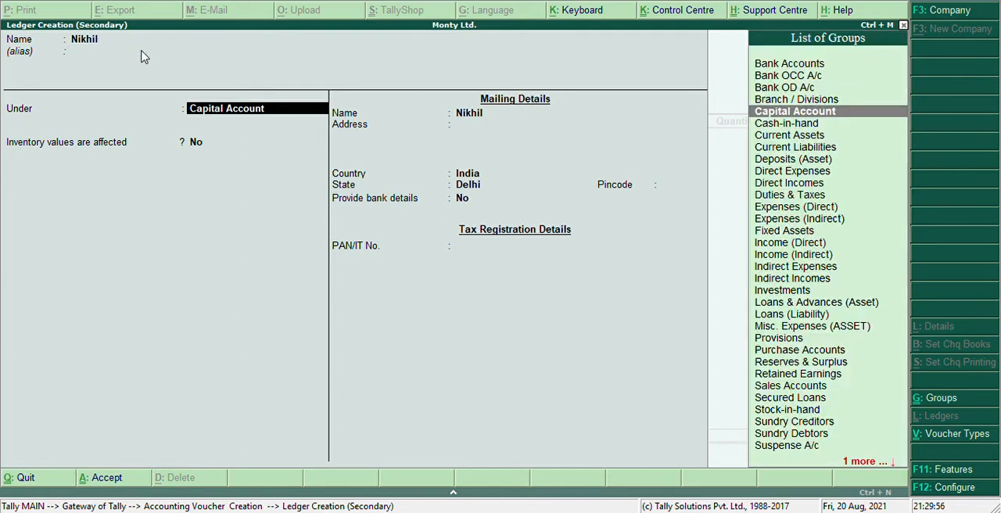
Place the supplier's ledger under the Sundry Creditors group.
{"action": "key", "text": "BackSpace"}
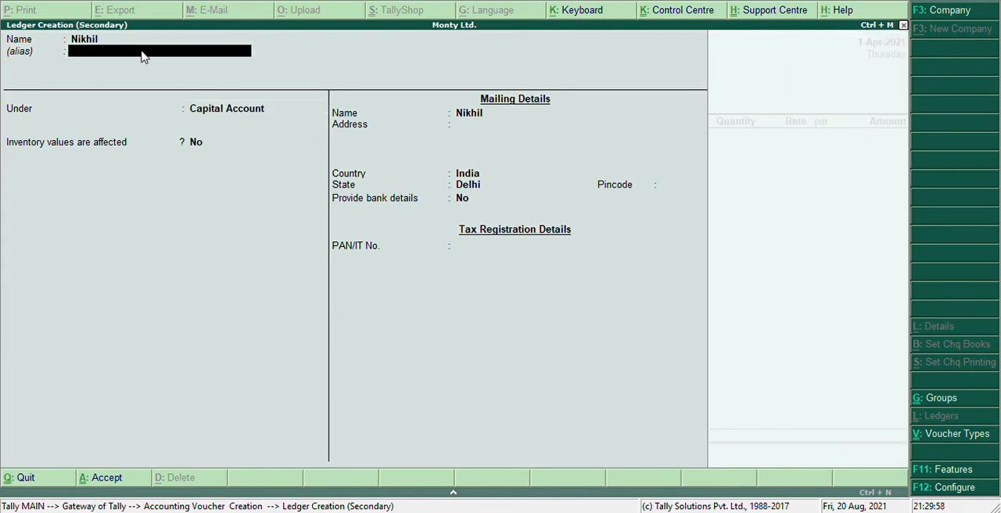
{"action": "key", "text": "Return"}
{"action": "type", "text": "Sun"}
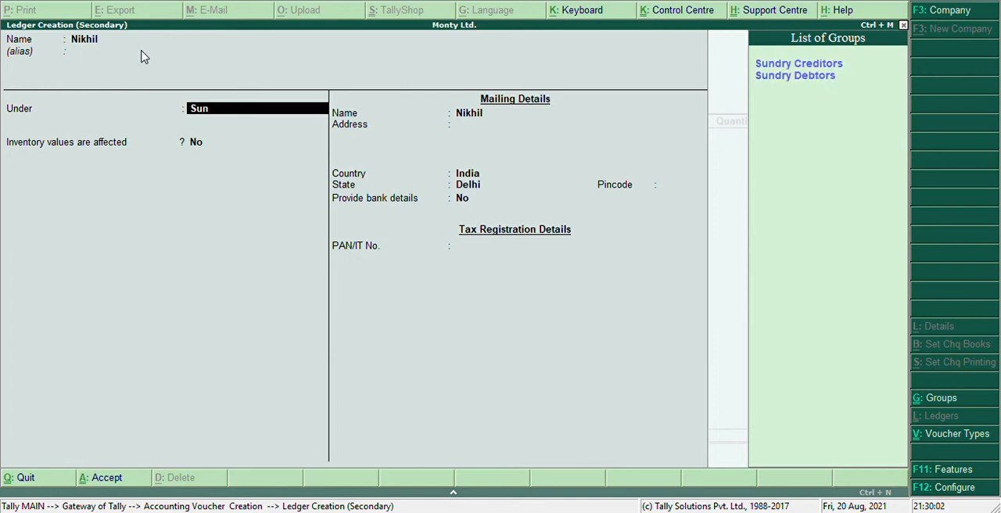
{"action": "key", "text": "Return"}
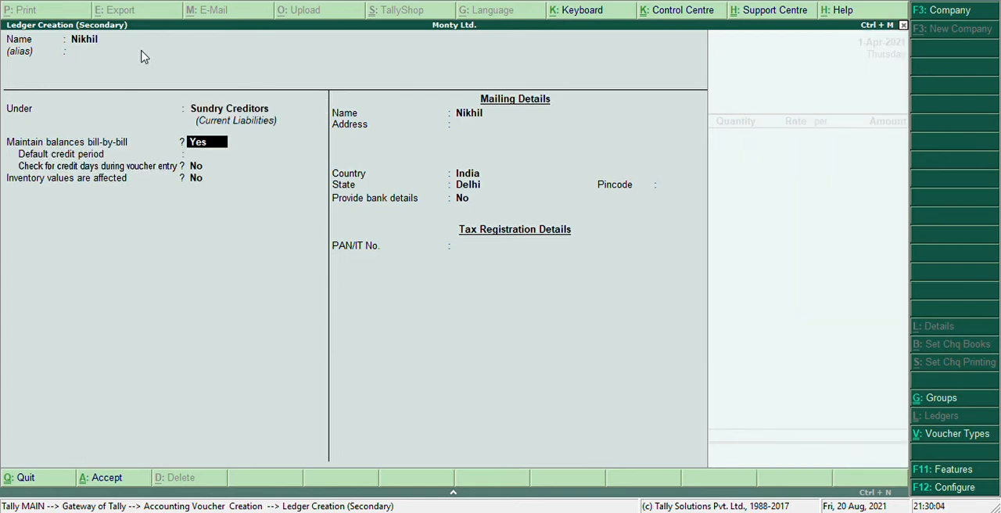
Keep the default balance and mailing settings with state Delhi, and save the supplier's ledger as the voucher's party account.
{"action": "key", "text": "Return"}
{"action": "key", "text": "Return"}
{"action": "key", "text": "Return"}
{"action": "key", "text": "Return"}
{"action": "key", "text": "Return"}
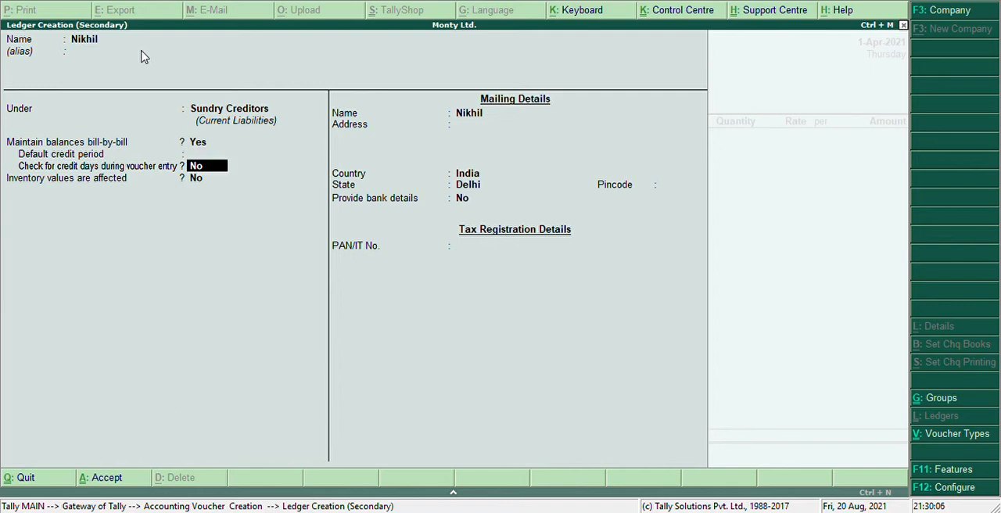
{"action": "key", "text": "Return"}
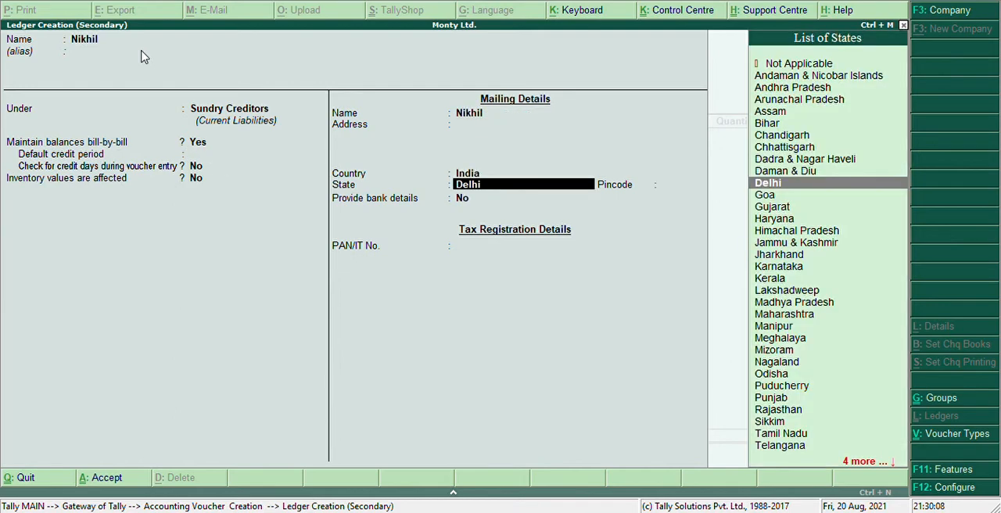
{"action": "key", "text": "Return"}
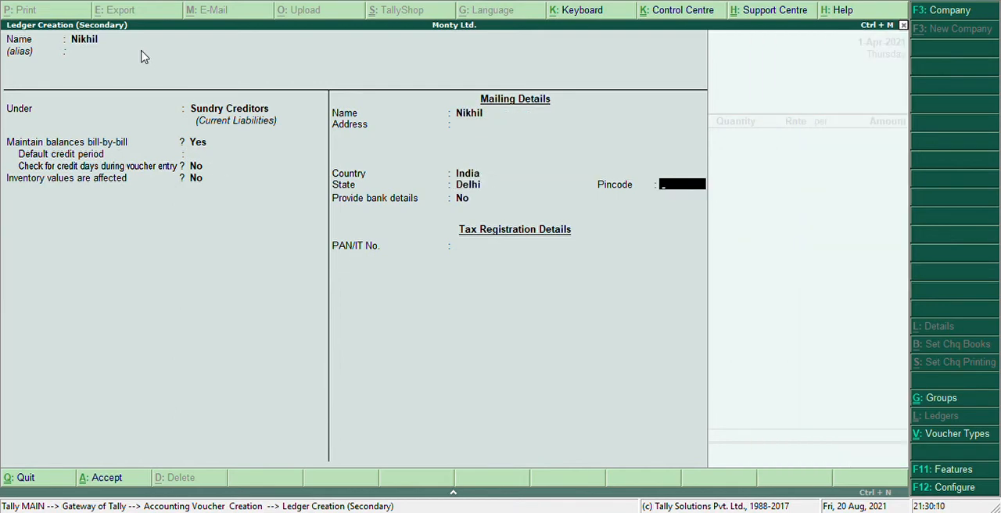
{"action": "key", "text": "Return"}
{"action": "key", "text": "Return"}
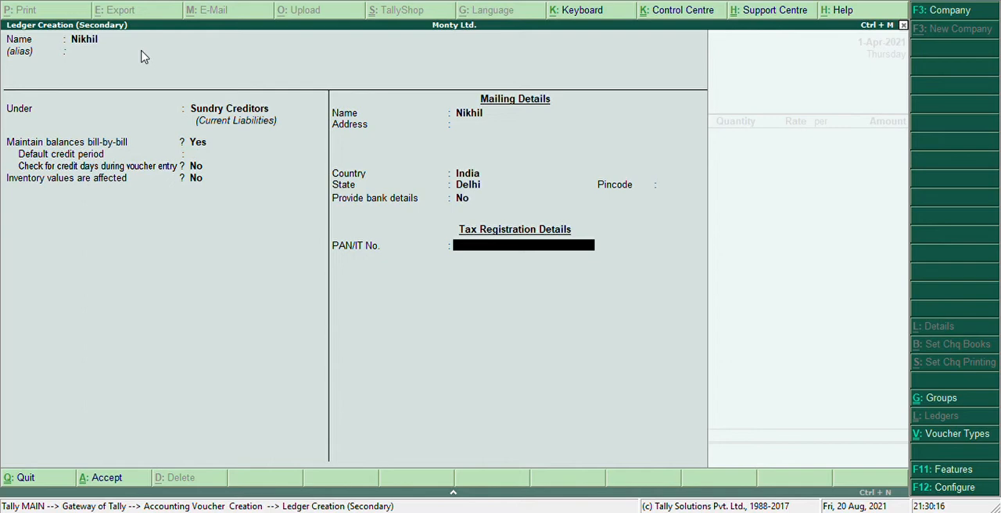
{"action": "key", "text": "Return"}
{"action": "key", "text": "Return"}
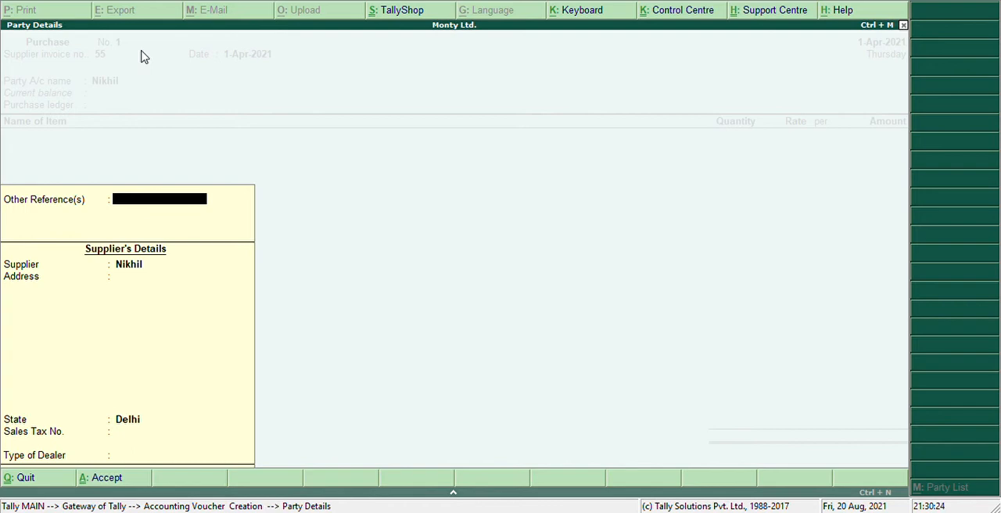
Accept the supplier's party details with no other references, state Delhi and dealer type Not Applicable.
{"action": "key", "text": "Return"}
{"action": "key", "text": "Return"}
{"action": "key", "text": "Return"}
{"action": "key", "text": "Return"}
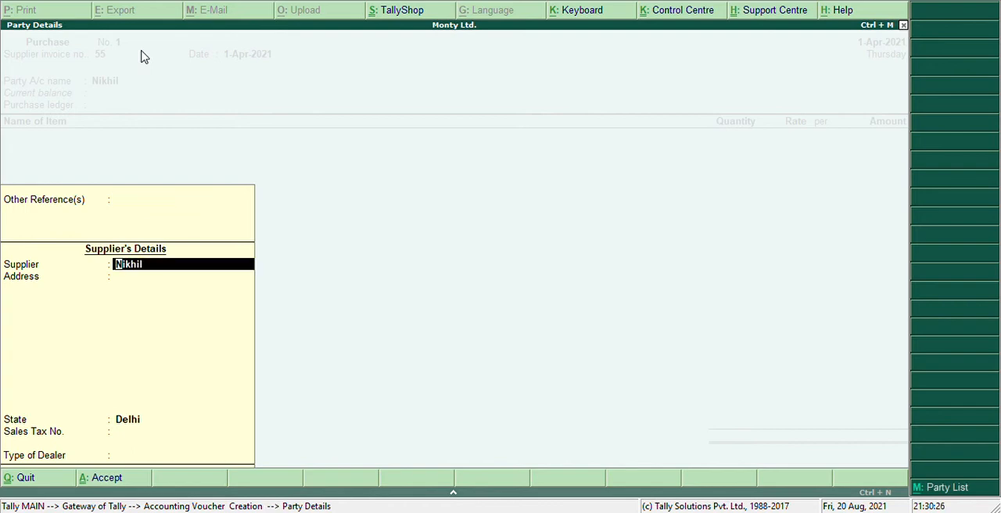
{"action": "key", "text": "Return"}
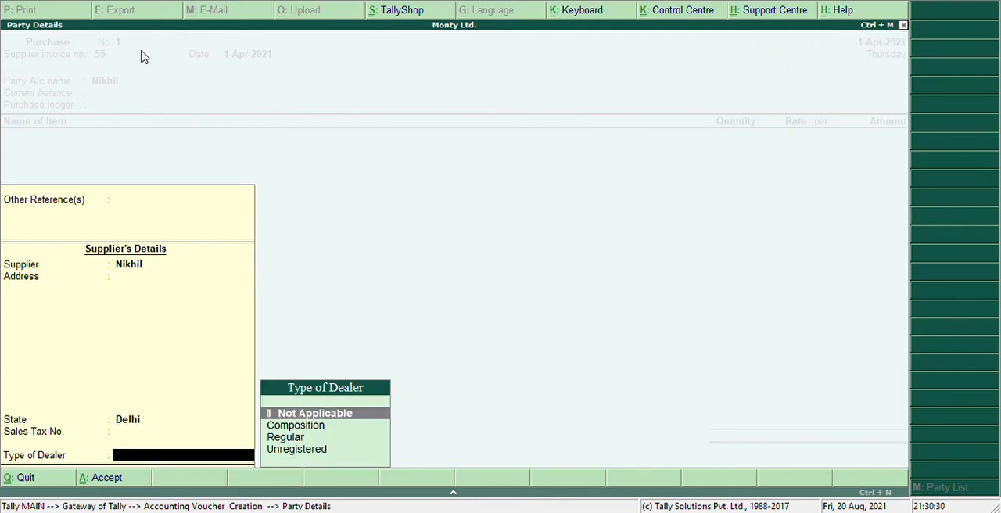
{"action": "key", "text": "Return"}
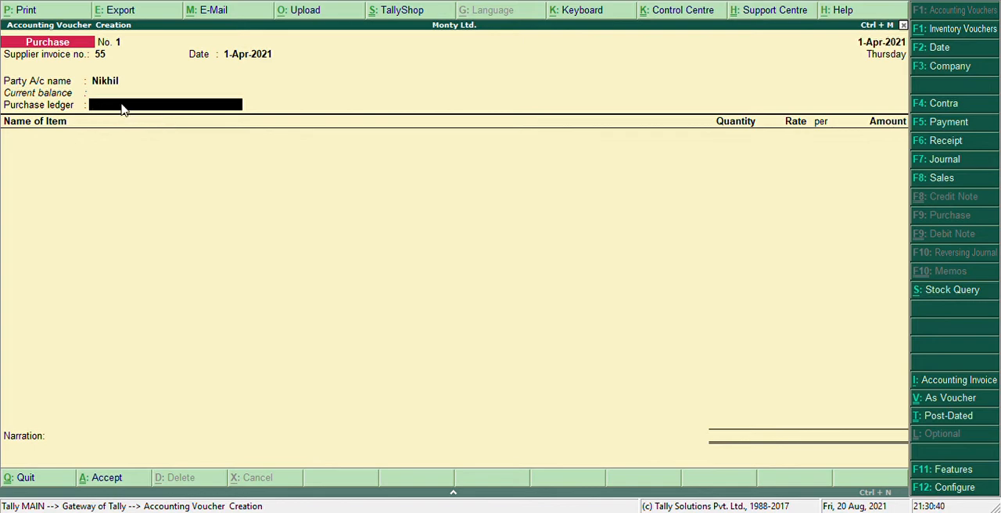
Create a new ledger named Purchase for the voucher's purchase ledger, leaving the alias blank.
{"action": "key", "text": "alt+c"}
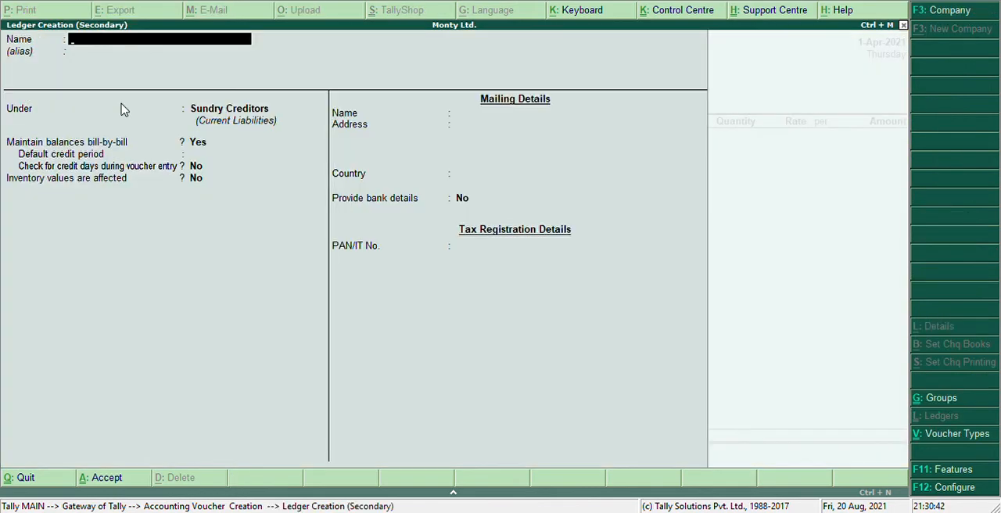
{"action": "type", "text": "Purchase"}
{"action": "key", "text": "Return"}
{"action": "key", "text": "Return"}
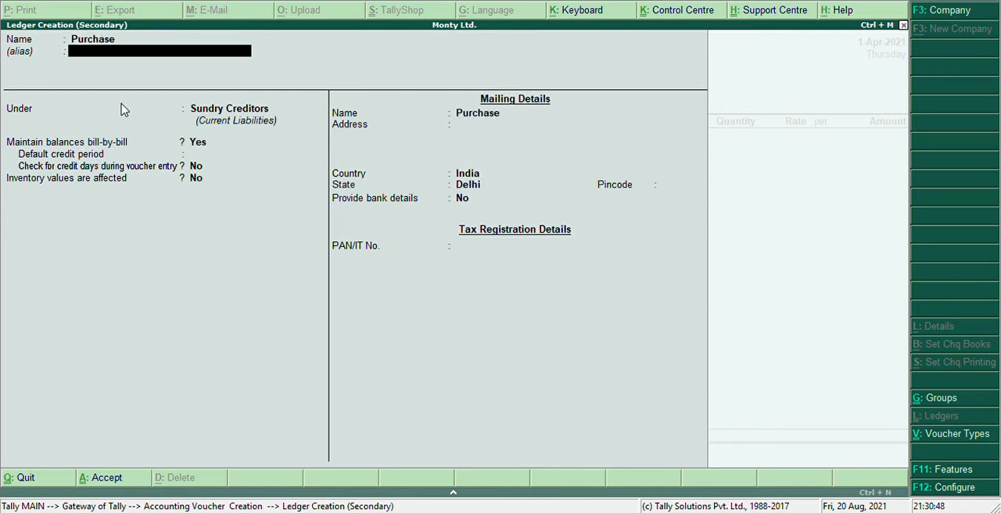
Place the Purchase ledger under Purchase Accounts, keep inventory values affected as Yes, and save it.
{"action": "type", "text": "Pur"}
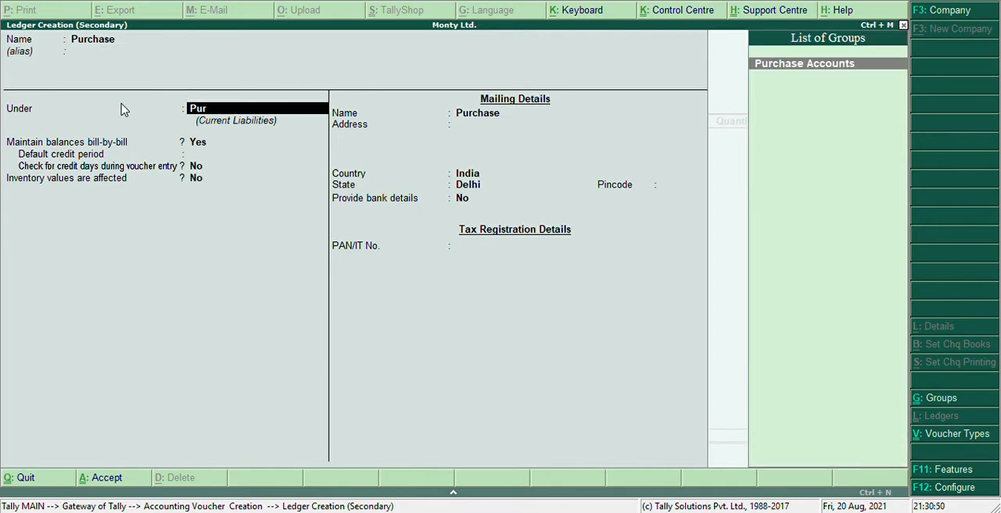
{"action": "key", "text": "Return"}
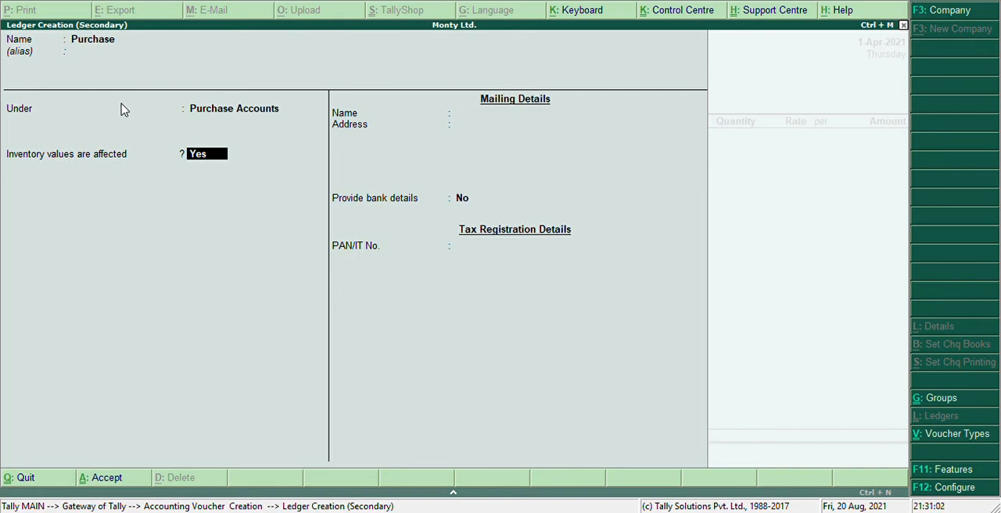
{"action": "key", "text": "Return"}
{"action": "key", "text": "Return"}
{"action": "key", "text": "Return"}
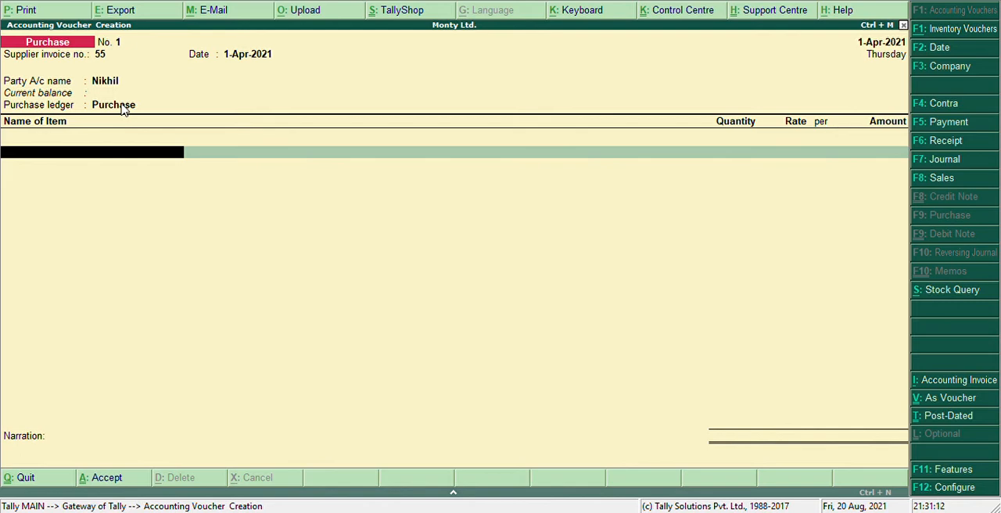
Create a new stock item named Chairs under Primary from the voucher's first item line, leaving the alias blank.
{"action": "key", "text": "alt+c"}
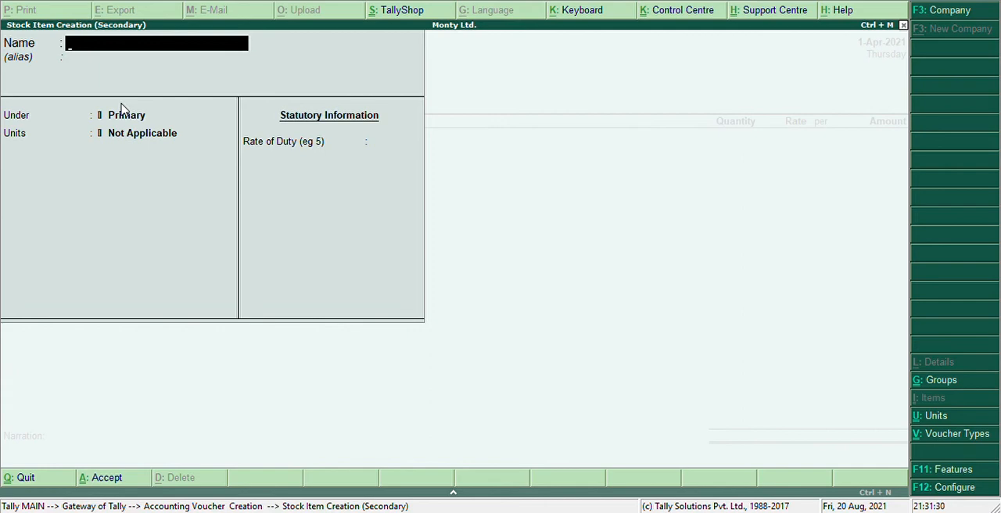
{"action": "type", "text": "Chairs"}
{"action": "key", "text": "Return"}
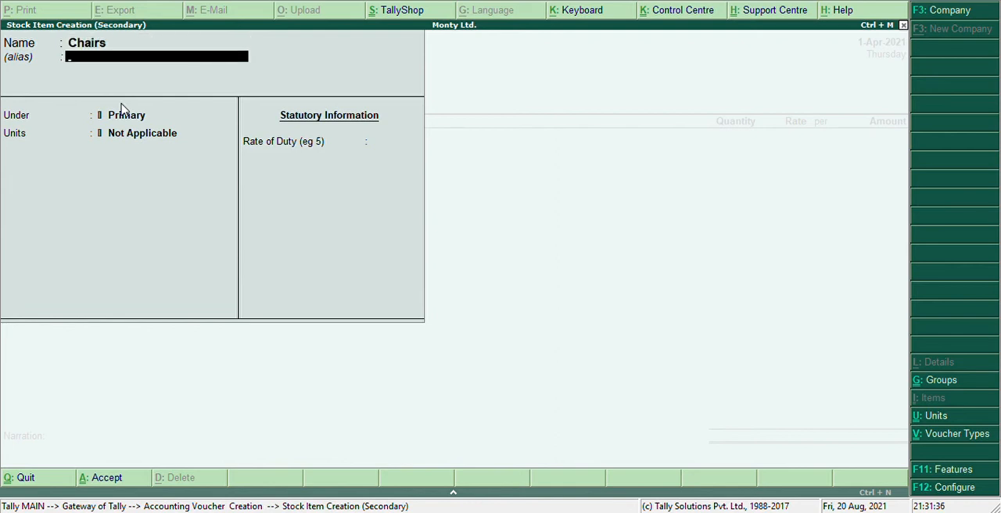
{"action": "key", "text": "Return"}
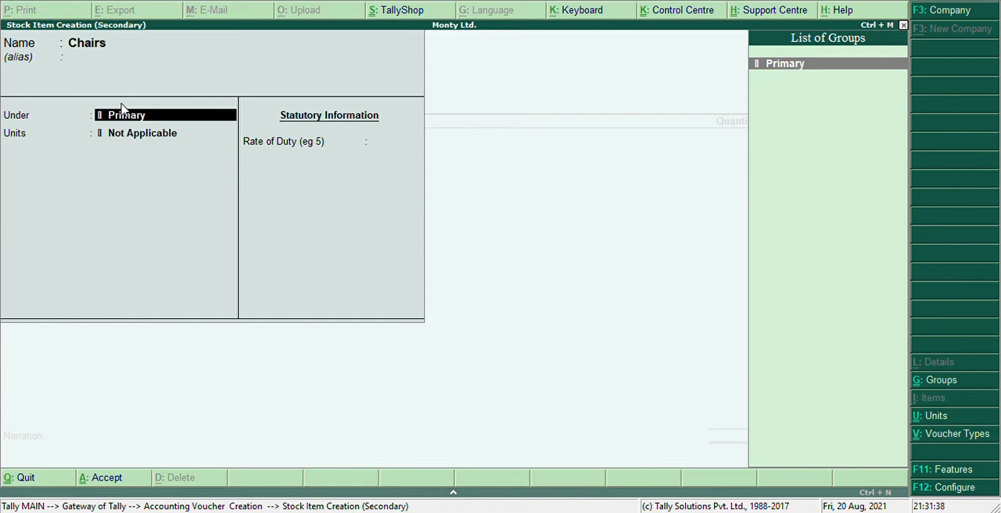
{"action": "key", "text": "Return"}
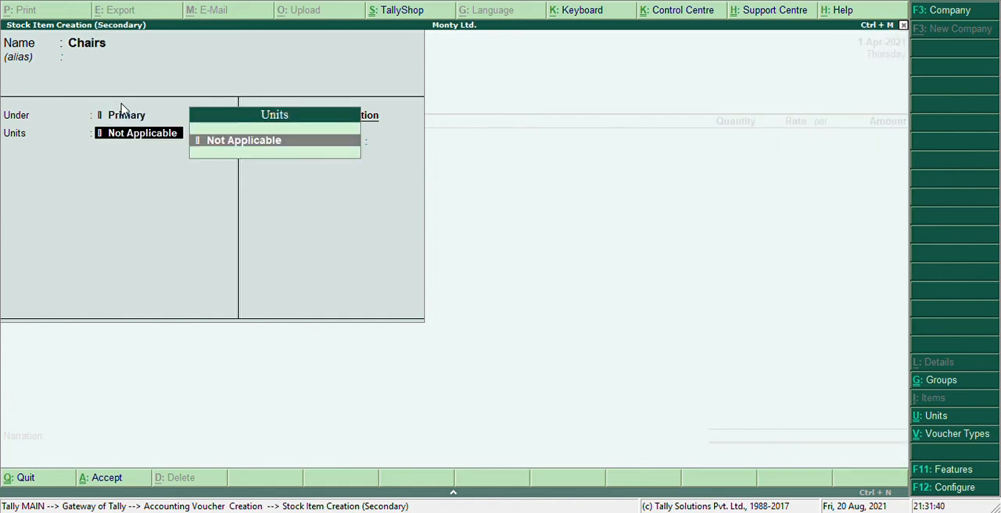
Create the simple unit pcs with formal name Pieces and 0 decimal places, and save the Chairs item with it.
{"action": "key", "text": "alt+c"}
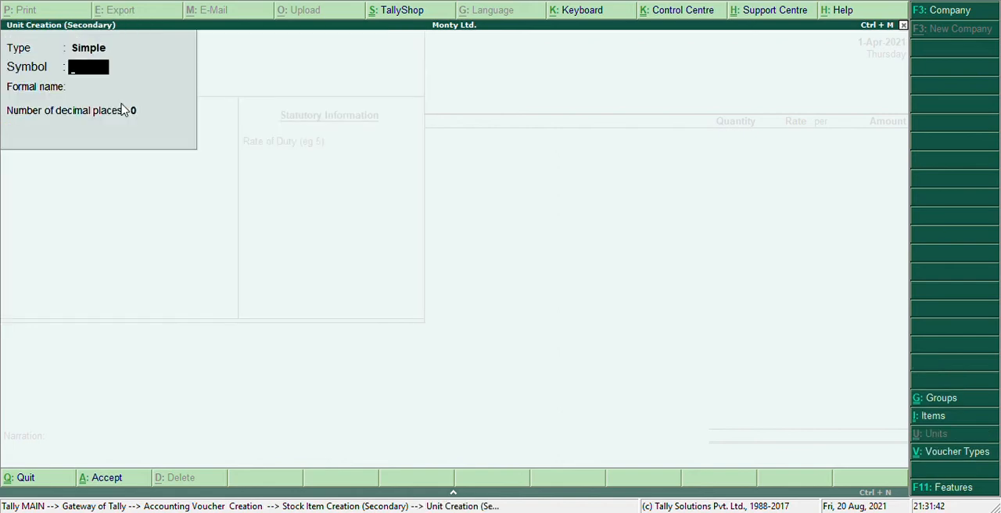
{"action": "type", "text": "pcs"}
{"action": "key", "text": "Return"}
{"action": "type", "text": "e"}
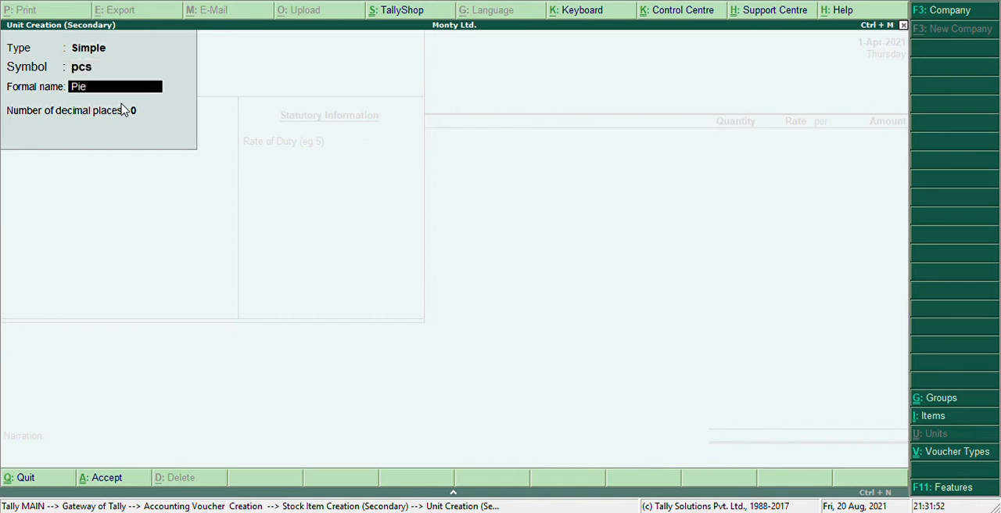
{"action": "type", "text": "ces"}
{"action": "key", "text": "Return"}
{"action": "key", "text": "Return"}
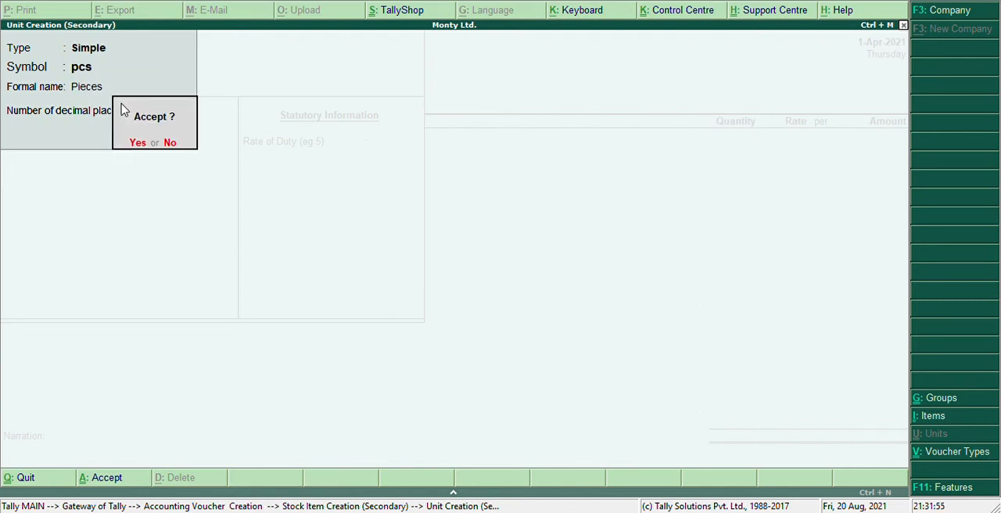
{"action": "key", "text": "Return"}
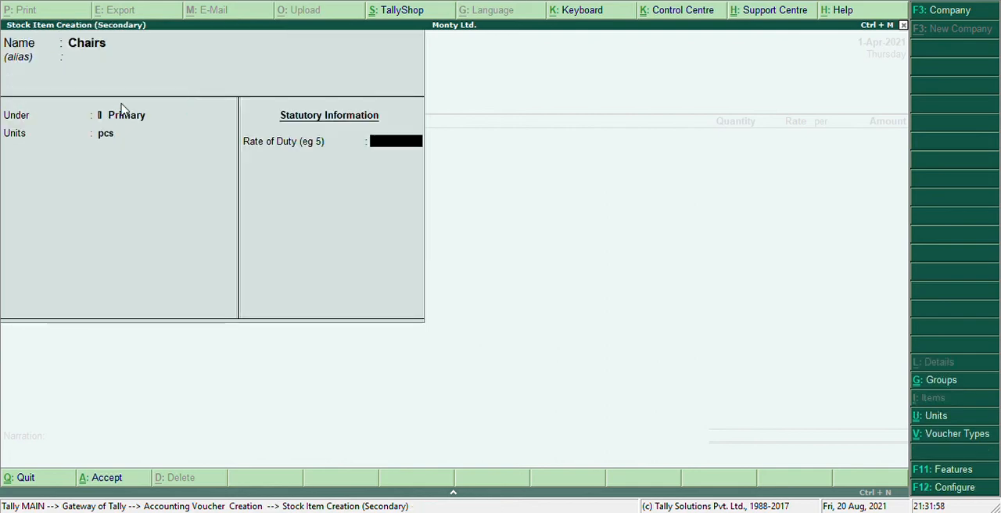
{"action": "key", "text": "Return"}
{"action": "key", "text": "Return"}
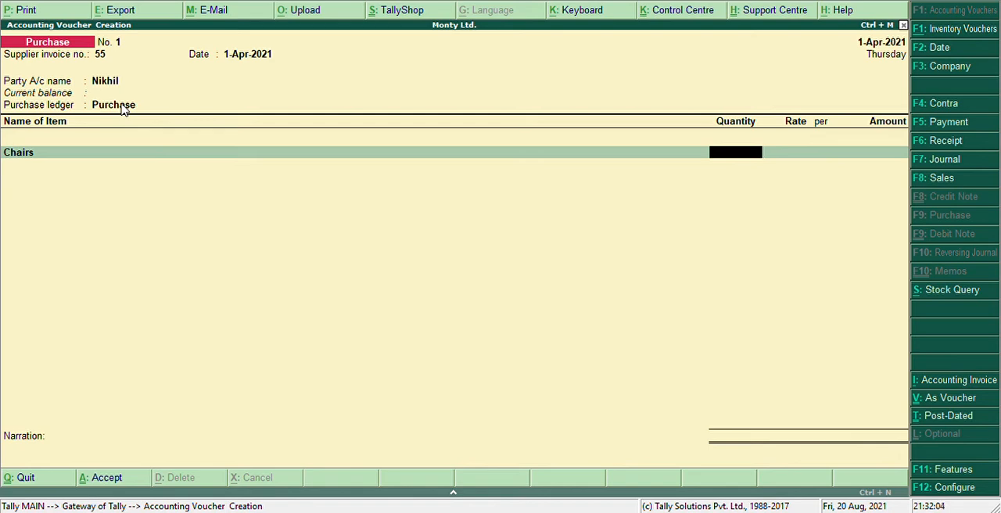
Enter a quantity of 10 pcs at a rate of 5,000 per piece for Chairs.
{"action": "type", "text": "0"}
{"action": "key", "text": "Return"}
{"action": "type", "text": "5000"}
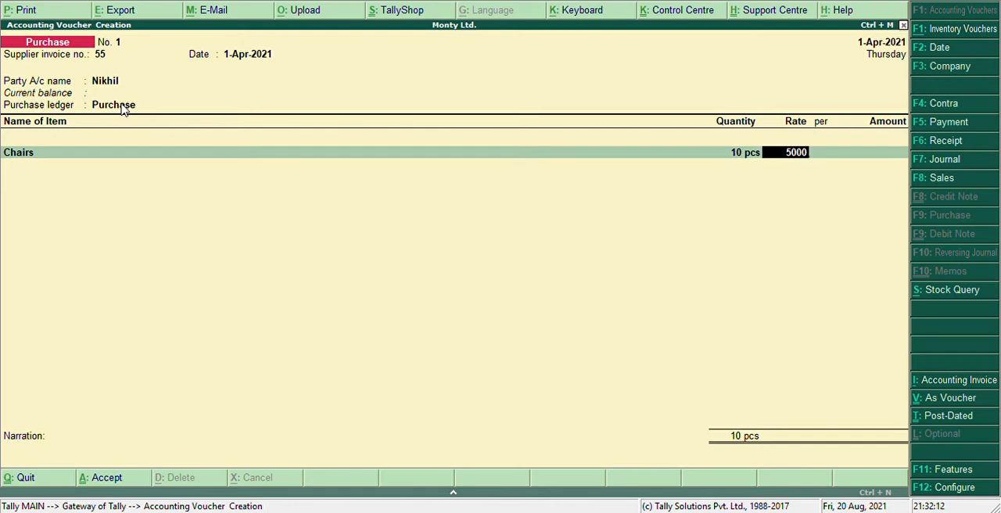
{"action": "key", "text": "Return"}
{"action": "key", "text": "Return"}
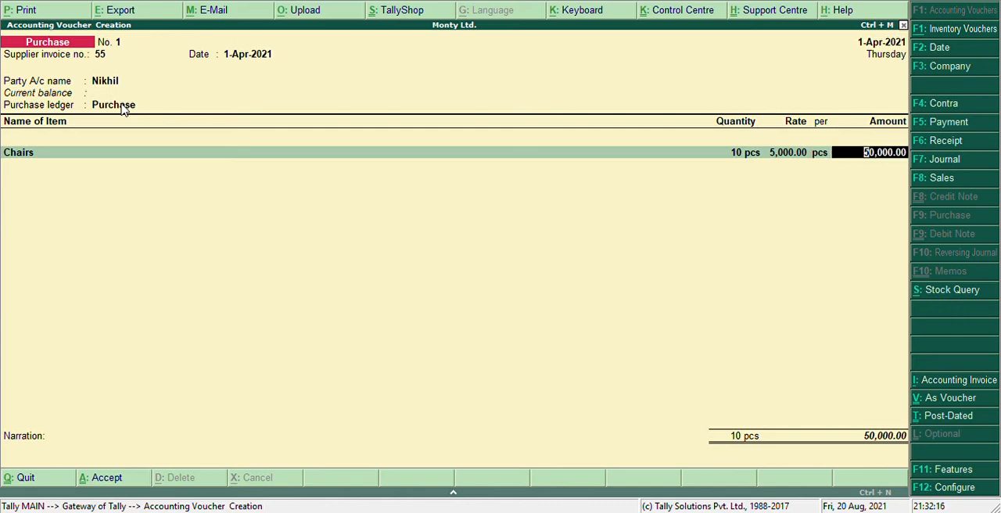
{"action": "key", "text": "Return"}
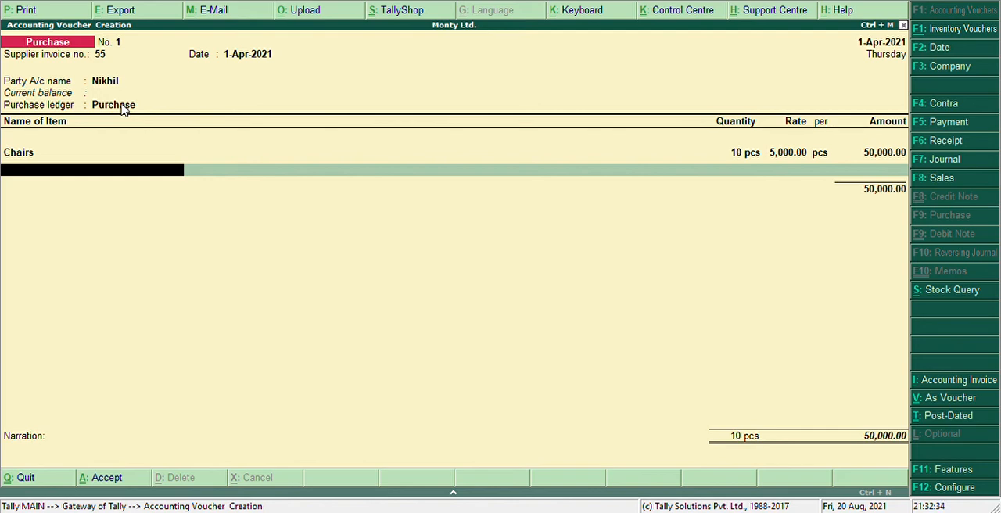
Create a second stock item named Tables under Primary with unit pcs and no duty rate.
{"action": "key", "text": "alt+c"}
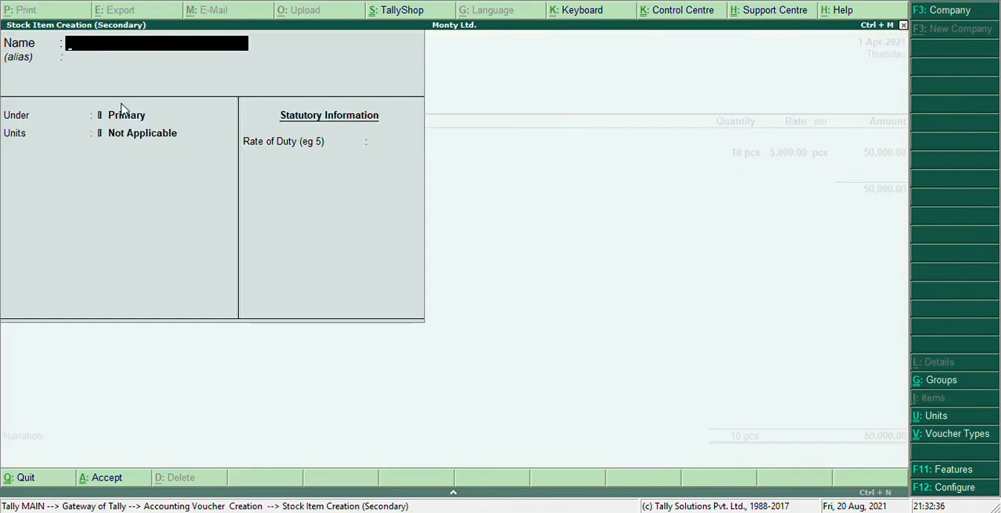
{"action": "type", "text": "Tables"}
{"action": "key", "text": "Return"}
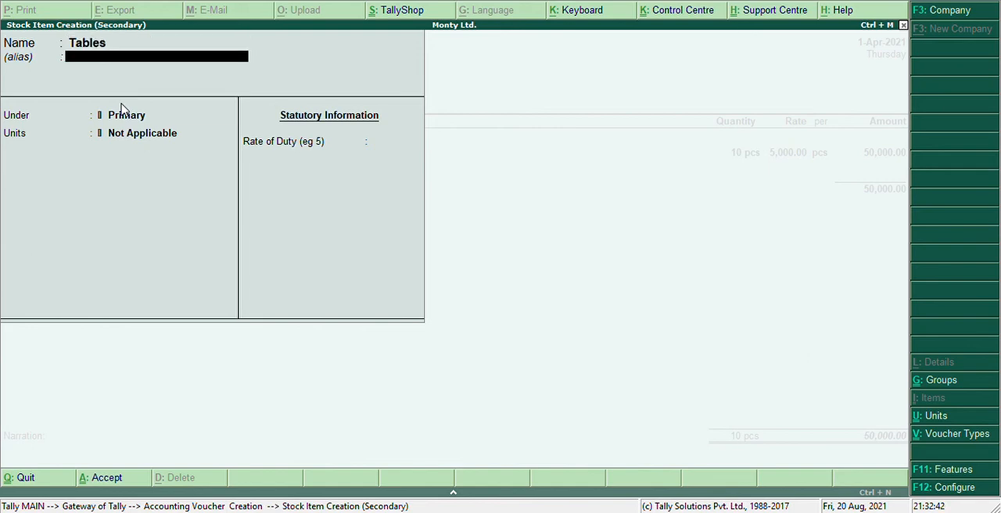
{"action": "key", "text": "Return"}
{"action": "key", "text": "Return"}
{"action": "key", "text": "Down"}
{"action": "key", "text": "Return"}
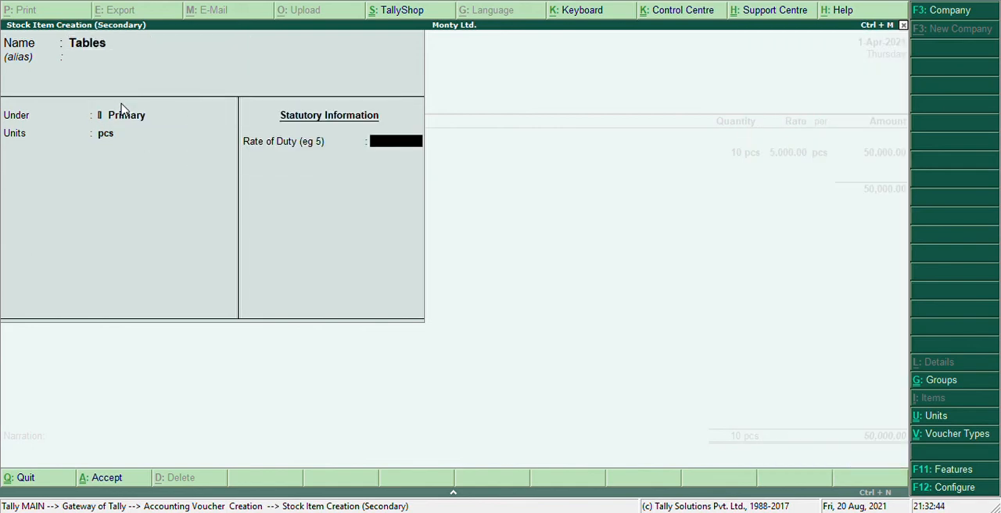
{"action": "key", "text": "Return"}
{"action": "key", "text": "Return"}
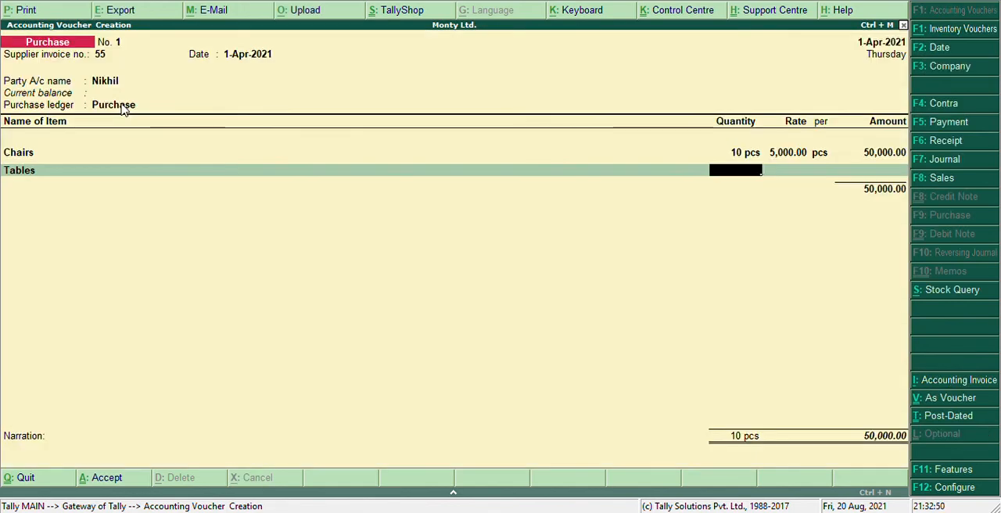
Enter a quantity of 5 pcs at a rate of 5,000 per piece for Tables.
{"action": "type", "text": "5"}
{"action": "key", "text": "Return"}
{"action": "type", "text": "5"}
{"action": "key", "text": "BackSpace"}
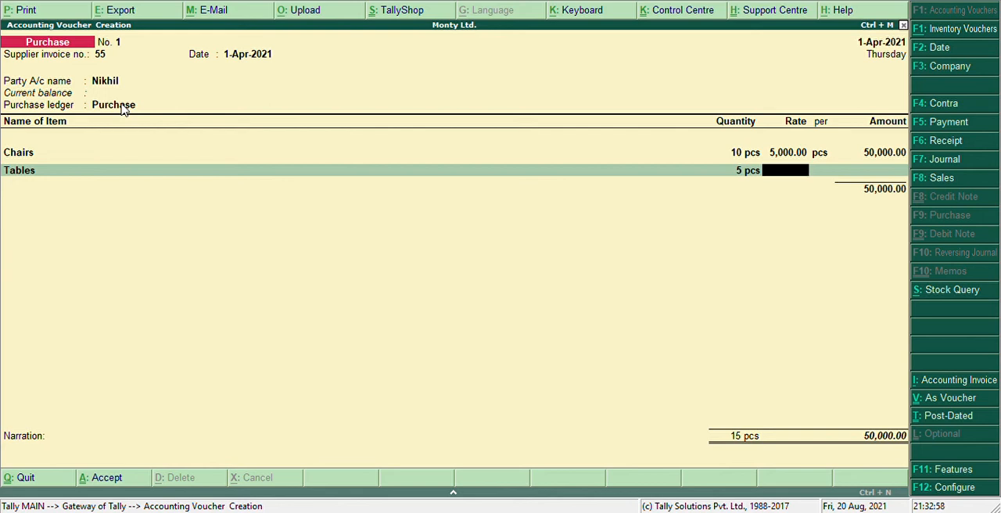
{"action": "type", "text": "5000"}
{"action": "key", "text": "Return"}
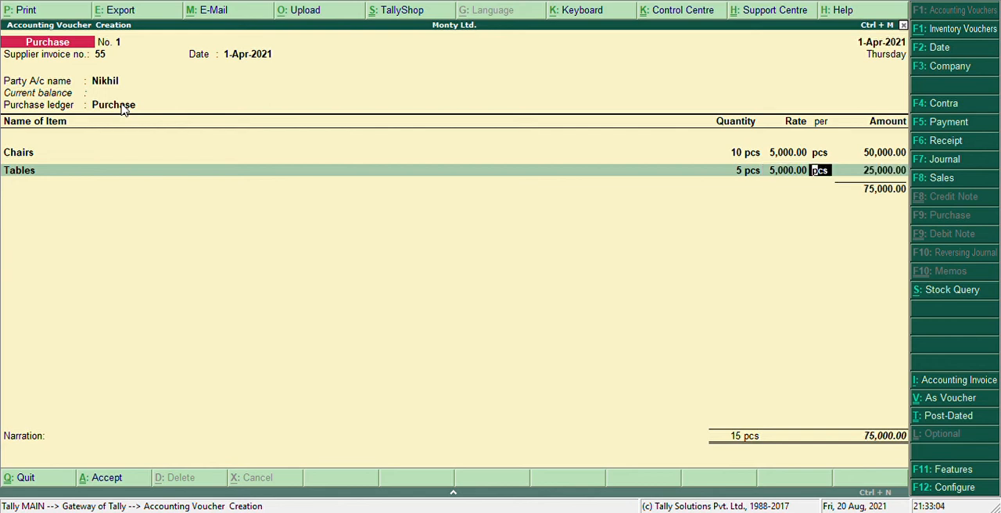
{"action": "key", "text": "Return"}
{"action": "key", "text": "Return"}
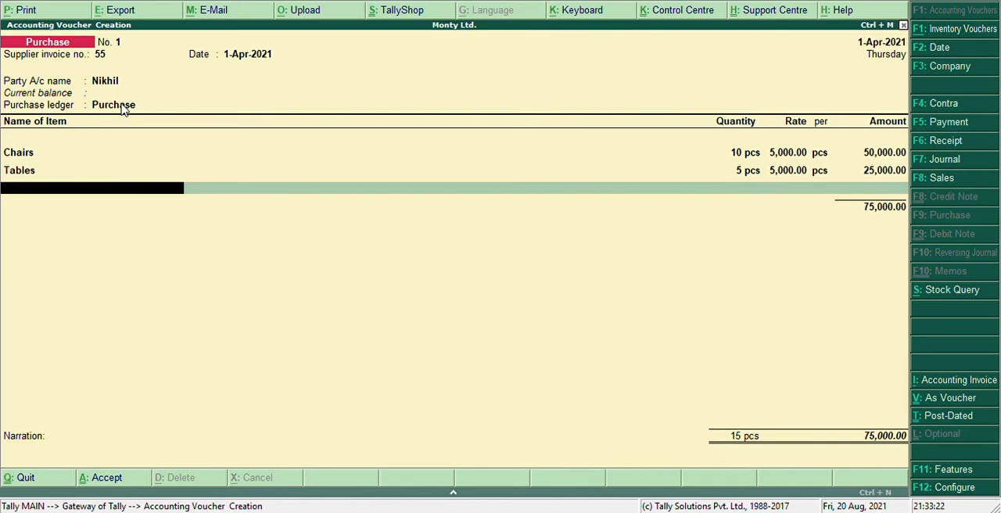
End the item list, enter the narration "being the items purchased from" plus the supplier's name, and save the purchase voucher.
{"action": "key", "text": "Return"}
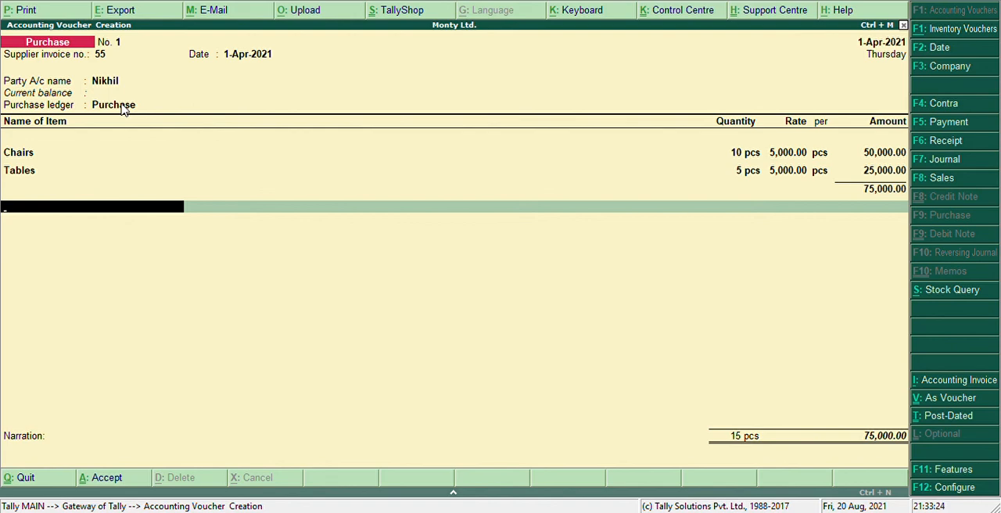
{"action": "key", "text": "Return"}
{"action": "key", "text": "Return"}
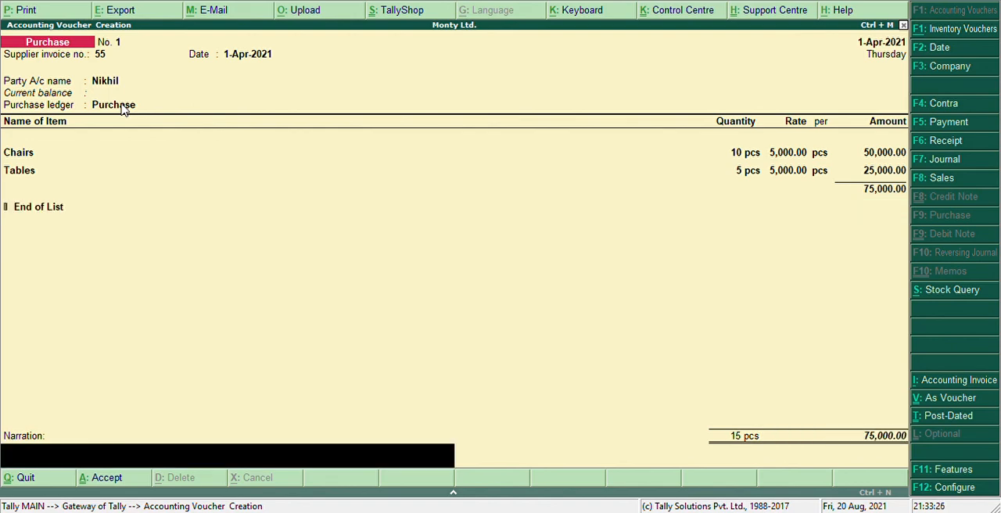
{"action": "type", "text": "being the items purchased"}
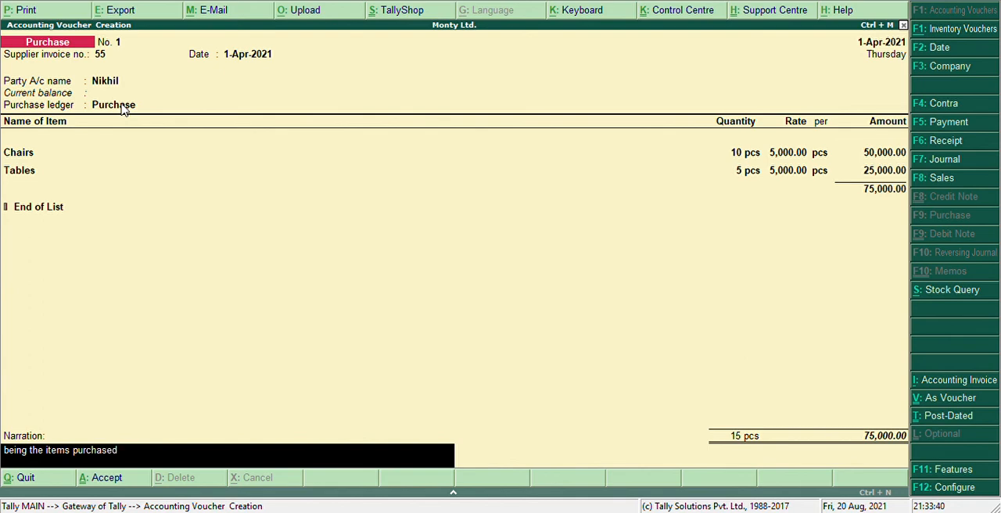
{"action": "type", "text": " from nikhil"}
{"action": "key", "text": "Return"}
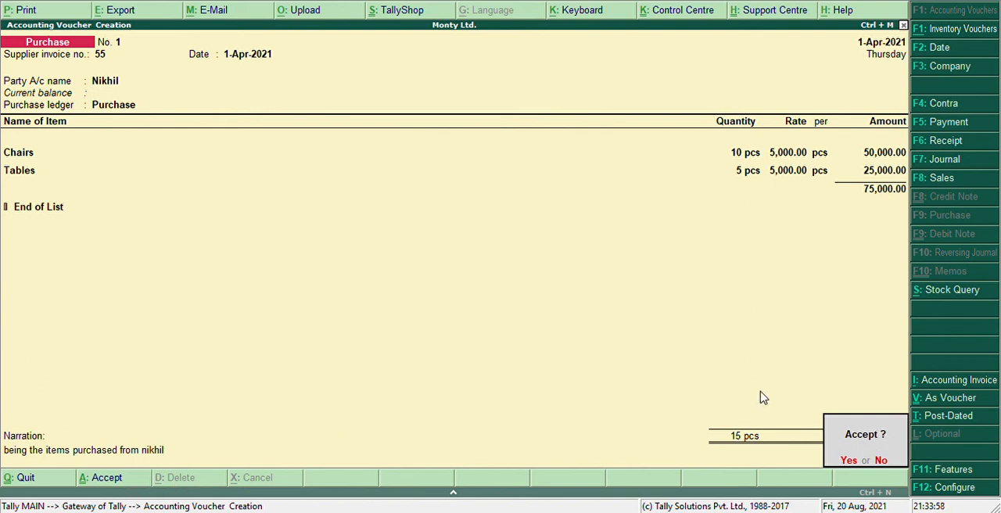
{"action": "key", "text": "Return"}
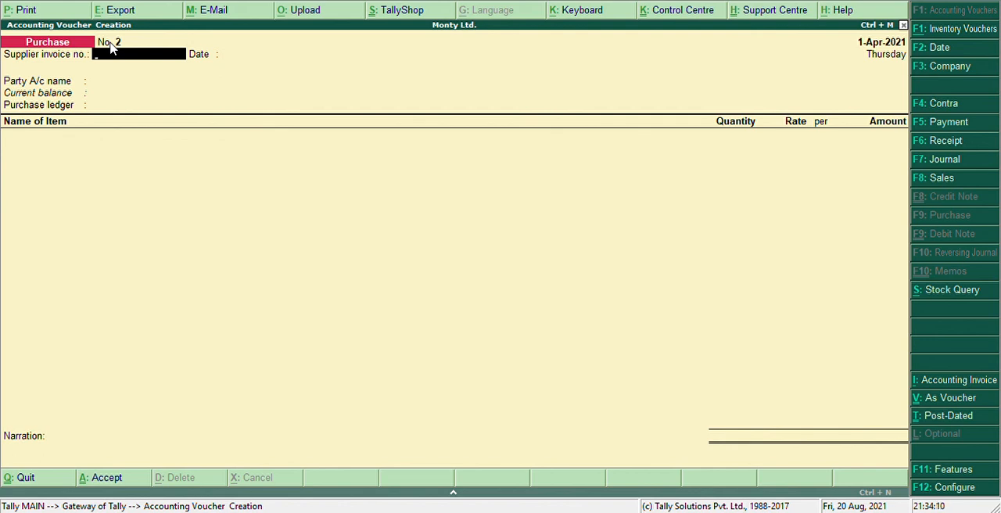
Leave voucher entry and open the recorded purchase voucher from the Day Book to review it.
{"action": "key", "text": "Escape"}
{"action": "key", "text": "y"}
{"action": "key", "text": "Down"}
{"action": "key", "text": "Down"}
{"action": "key", "text": "Down"}
{"action": "key", "text": "Down"}
{"action": "key", "text": "Down"}
{"action": "key", "text": "Down"}
{"action": "key", "text": "Down"}
{"action": "key", "text": "Down"}
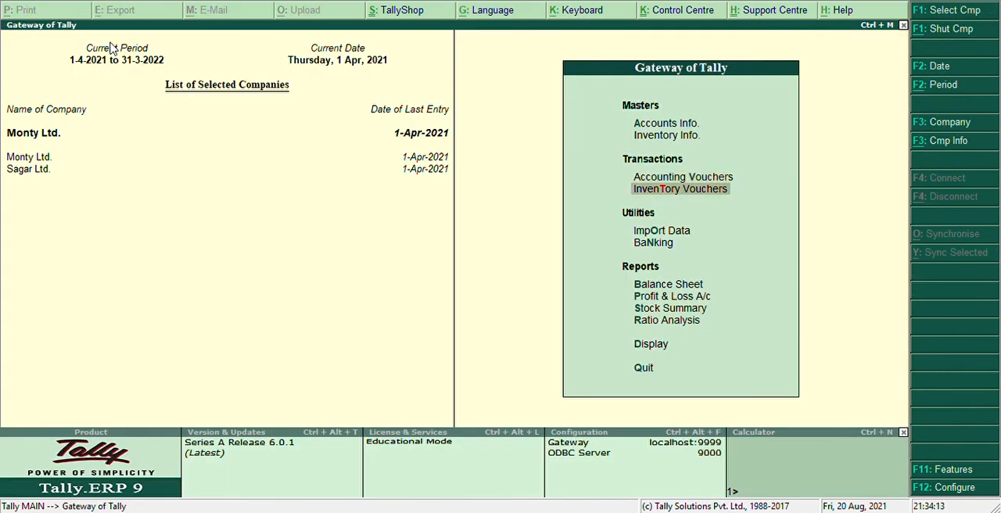
{"action": "key", "text": "Down"}
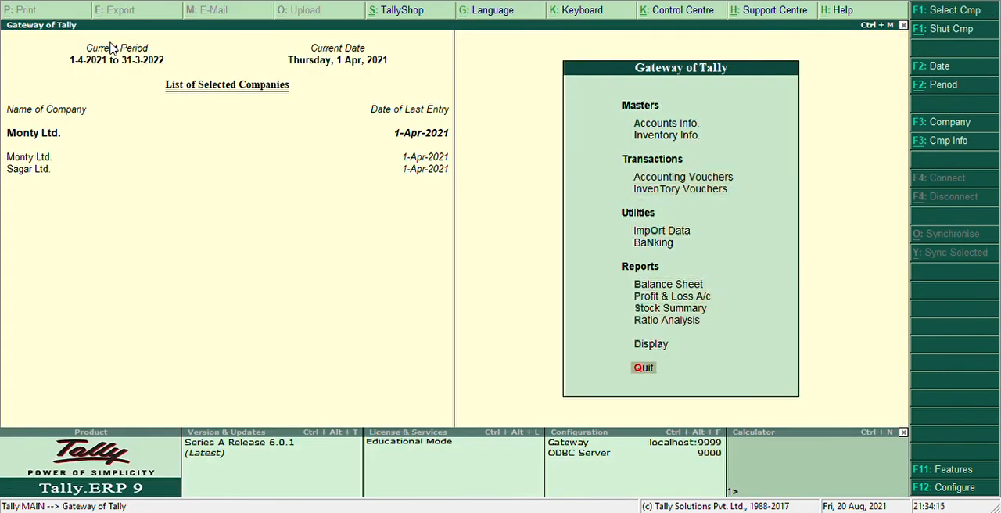
{"action": "key", "text": "Up"}
{"action": "key", "text": "Return"}
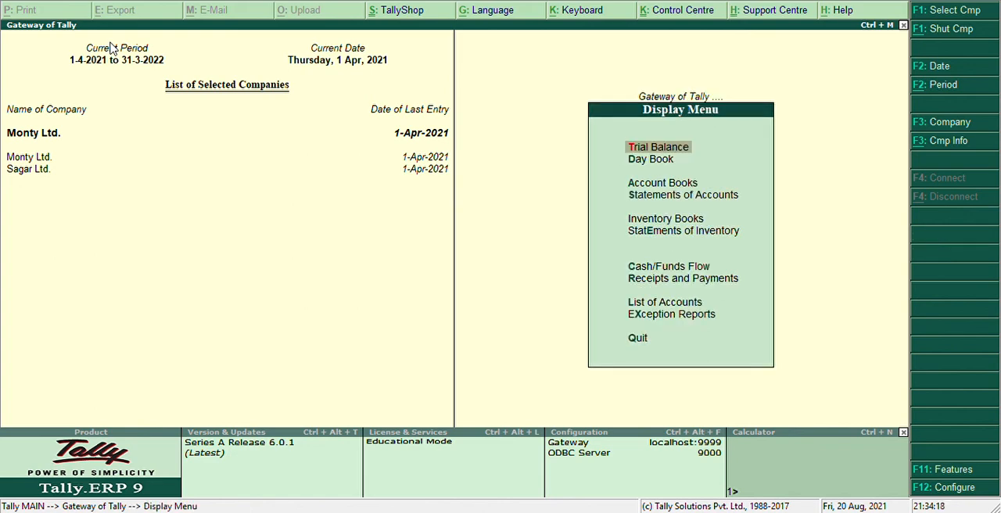
{"action": "key", "text": "Down"}
{"action": "key", "text": "Return"}
{"action": "key", "text": "Return"}
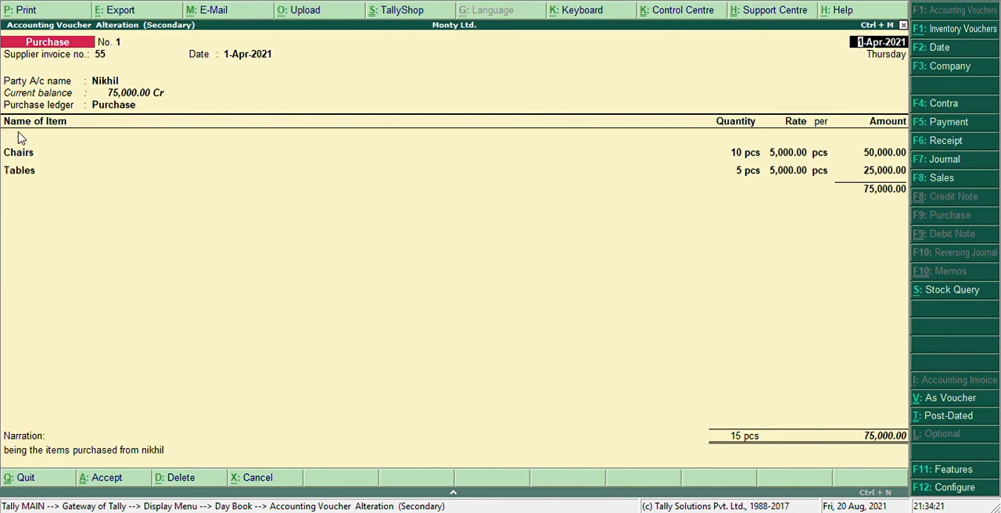